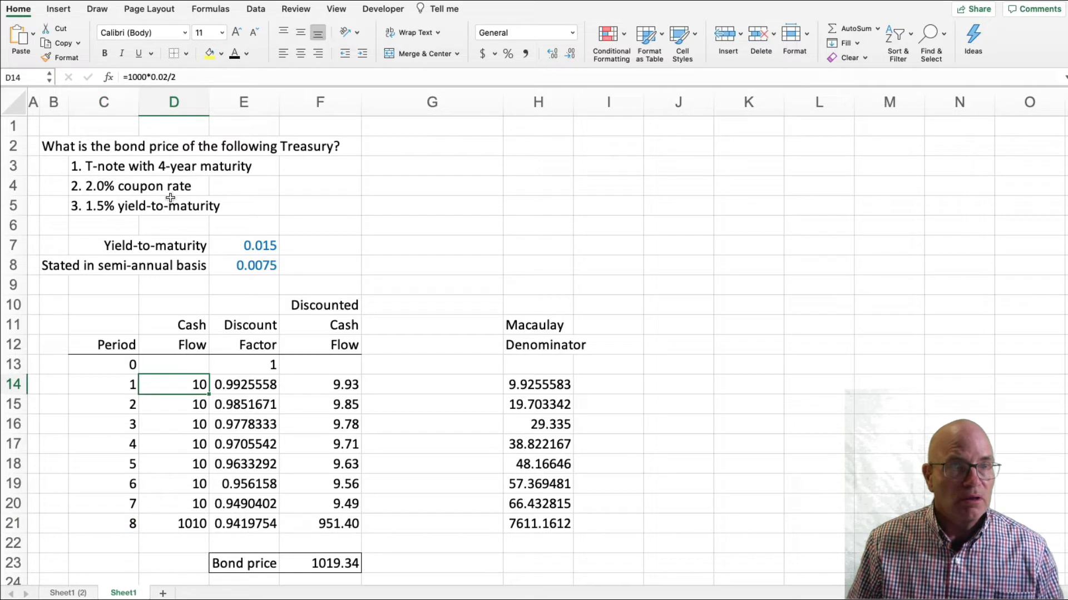
click(221, 81)
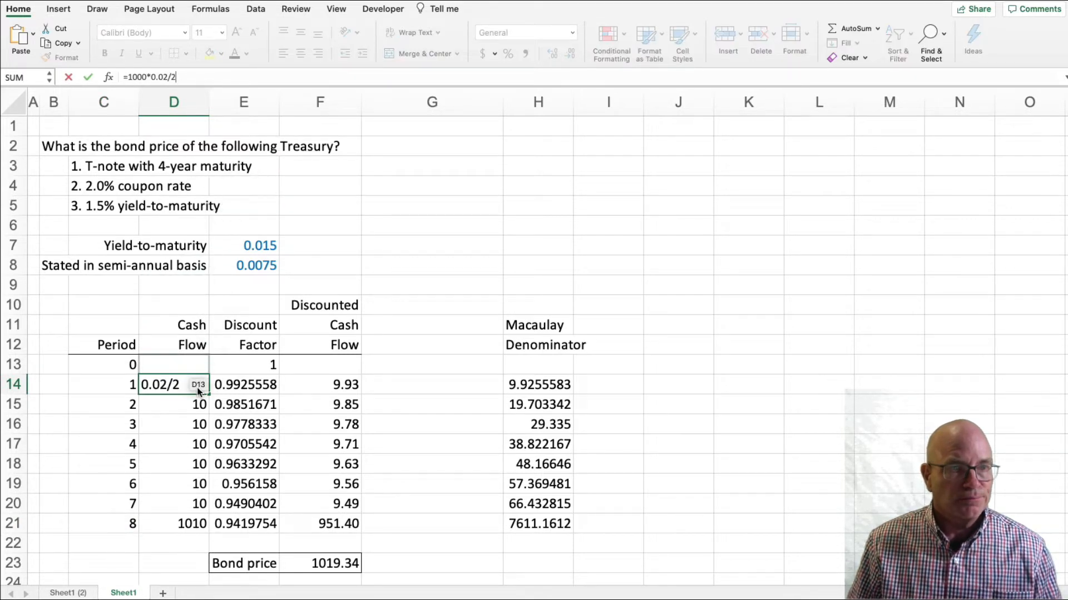
click(125, 77)
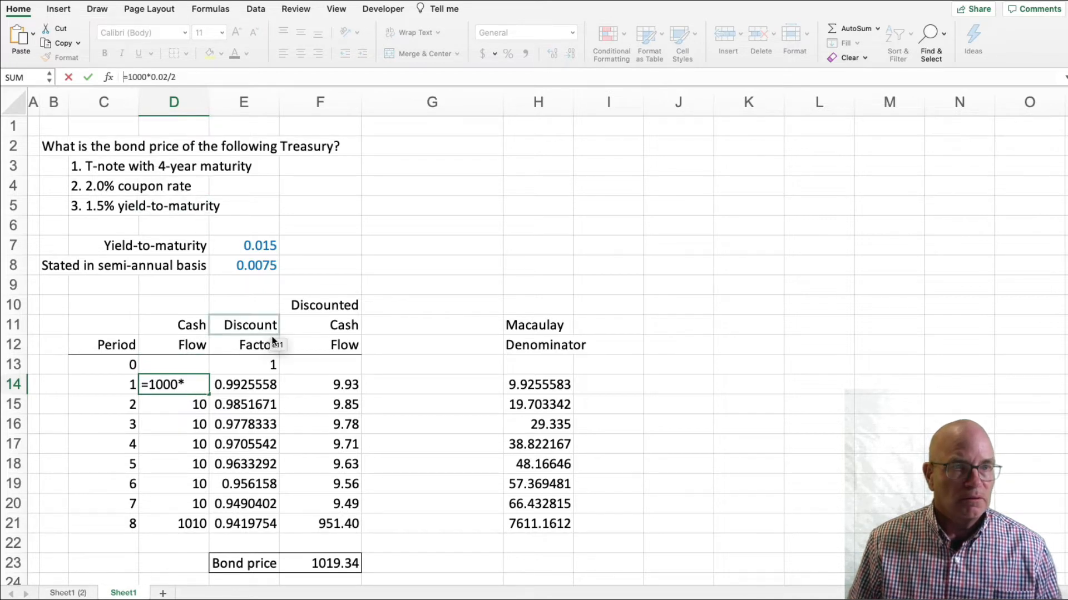
drag(207, 107, 229, 108)
click(365, 171)
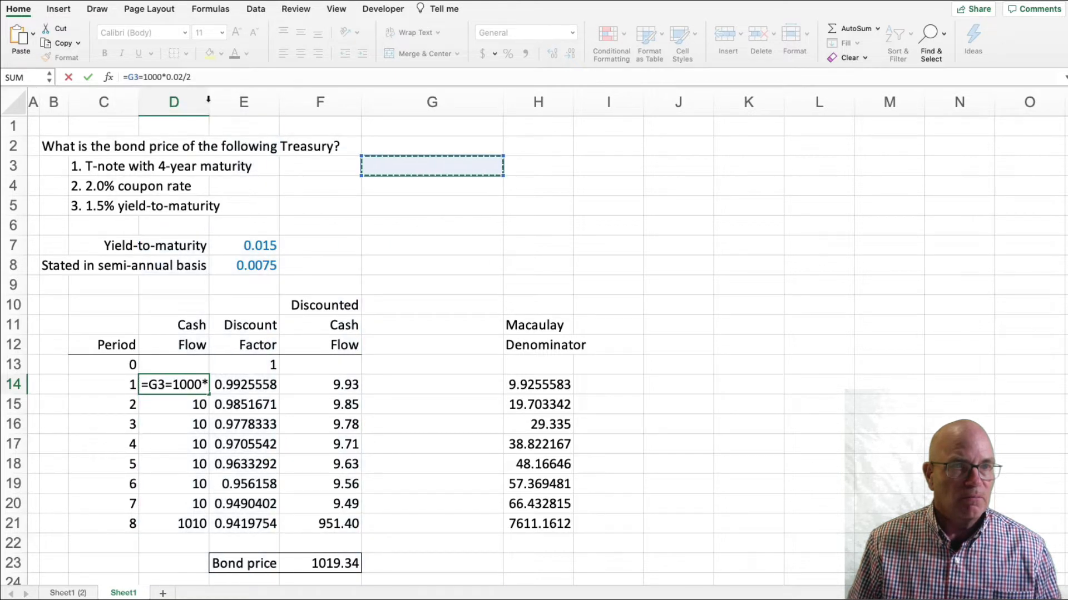
key(Escape)
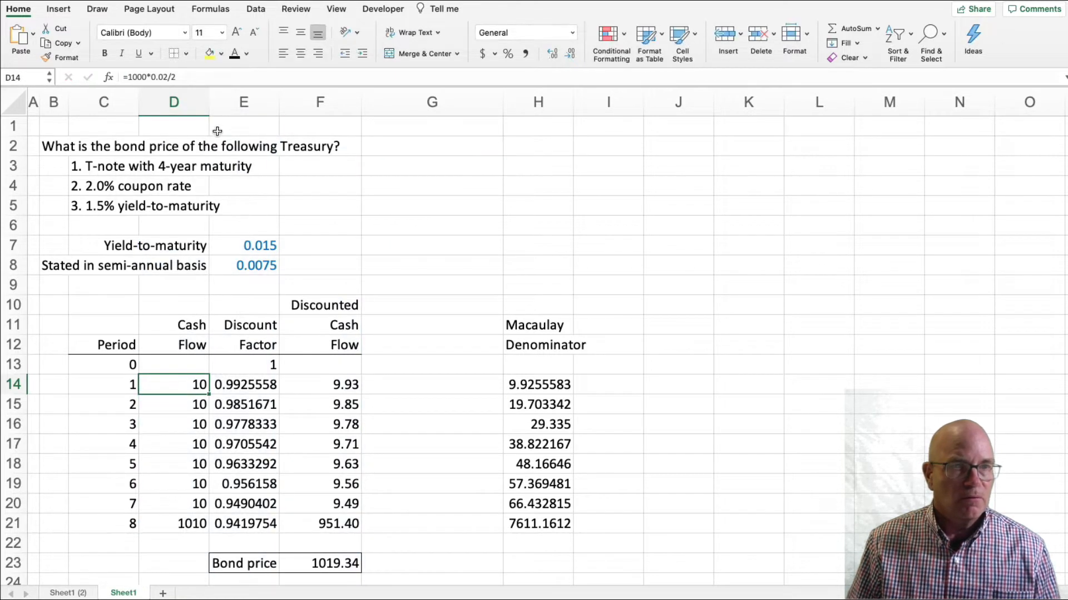
Widen column D and display the period 1 cash flow formula in full in D14.
drag(208, 101, 238, 102)
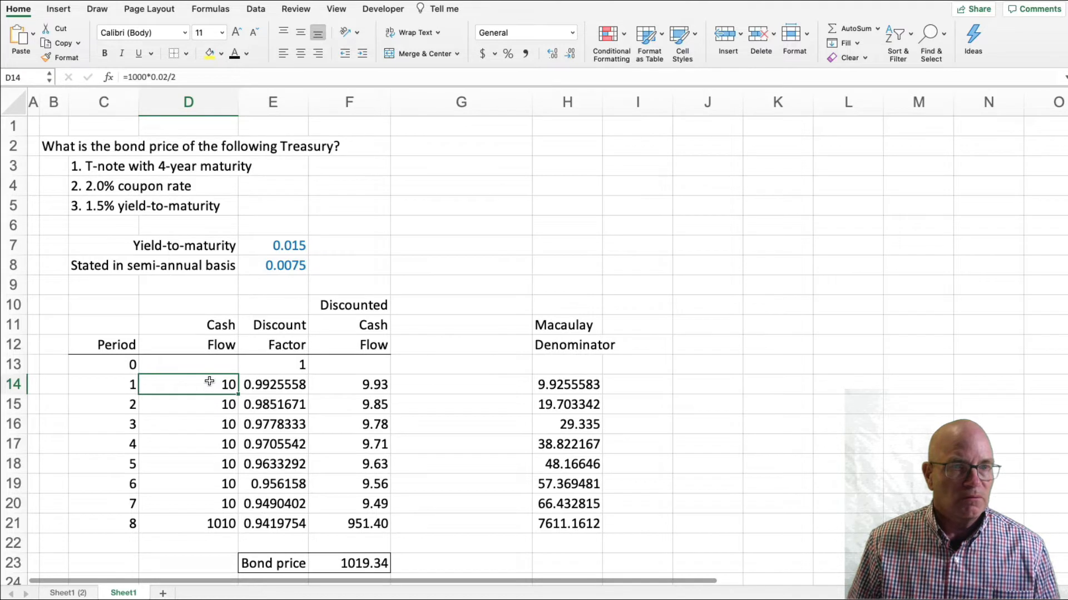
click(196, 75)
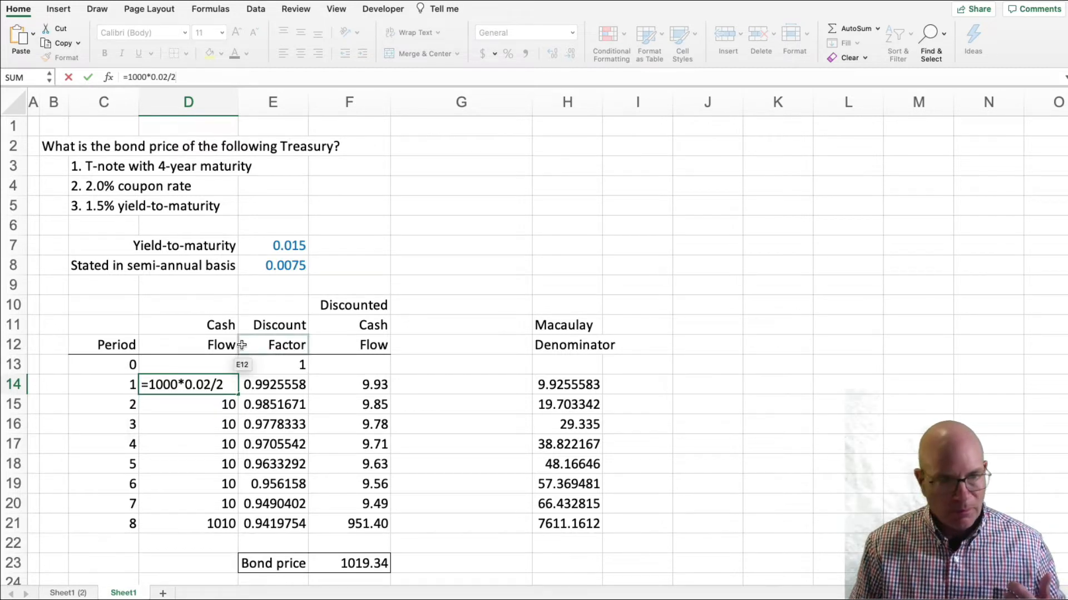
key(Return)
Review the final cash flow formula in D21, the yield-to-maturity in E7 and the semi-annual yield formula in E8.
click(197, 525)
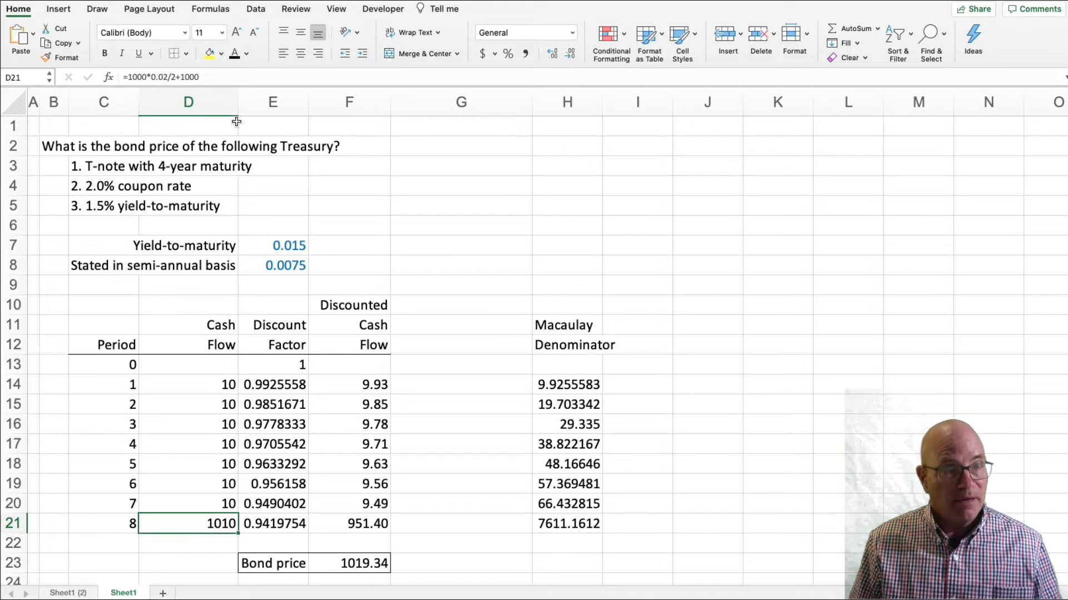
drag(237, 116, 237, 116)
click(278, 405)
click(294, 384)
click(287, 247)
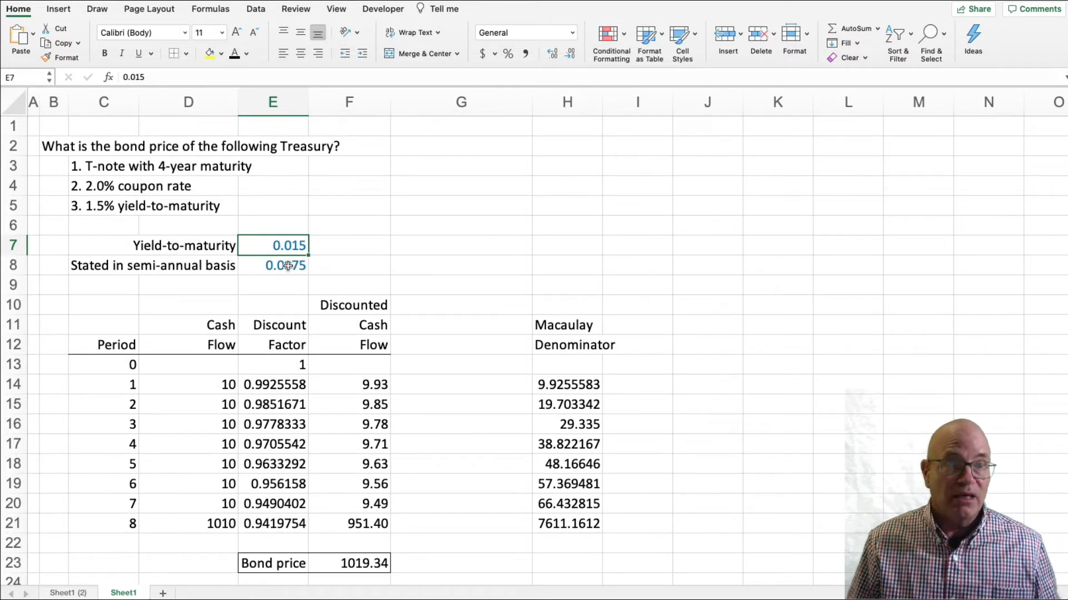
click(288, 267)
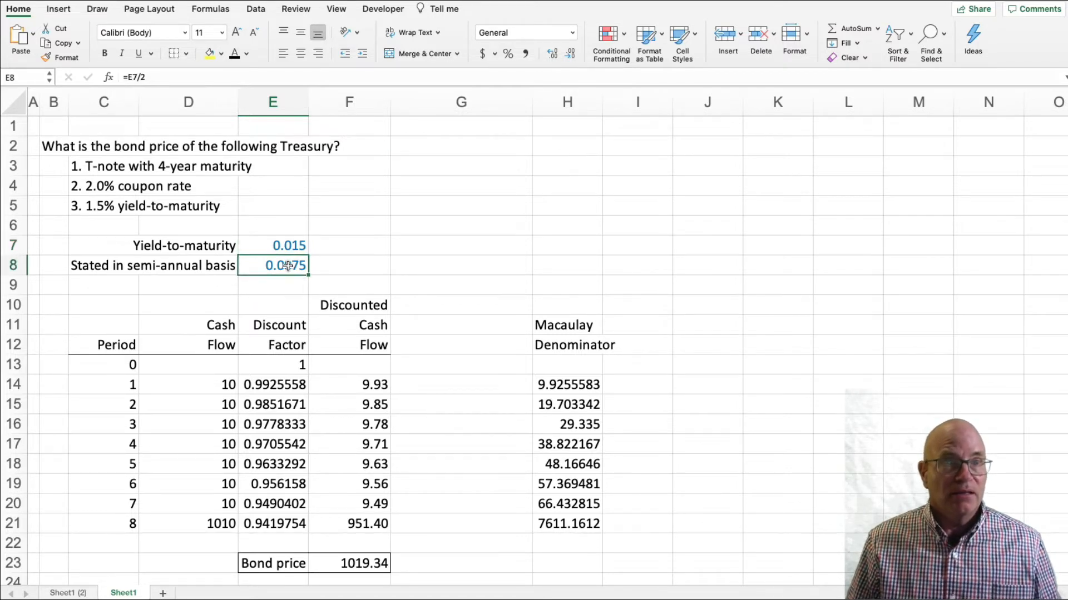
click(178, 79)
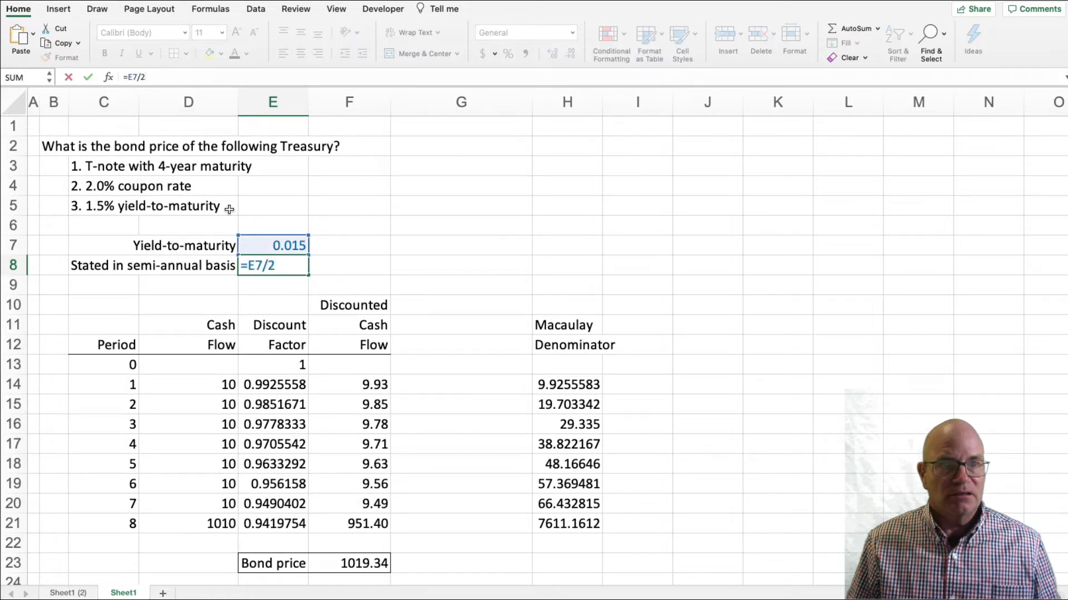
click(424, 429)
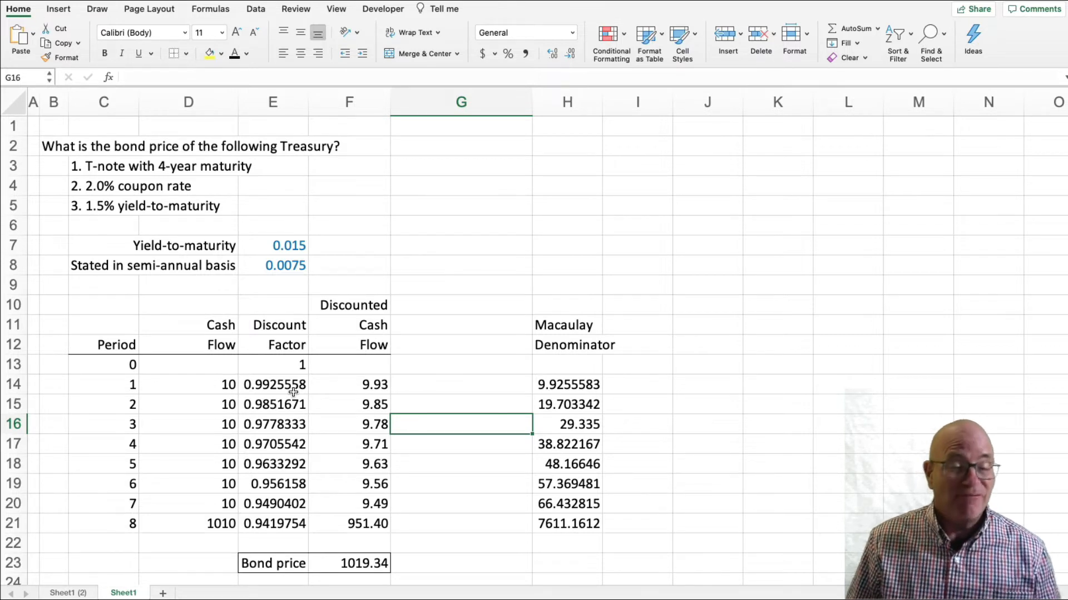
Inspect the discount factor formulas for periods 1 and 8 in E14 and E21.
click(268, 382)
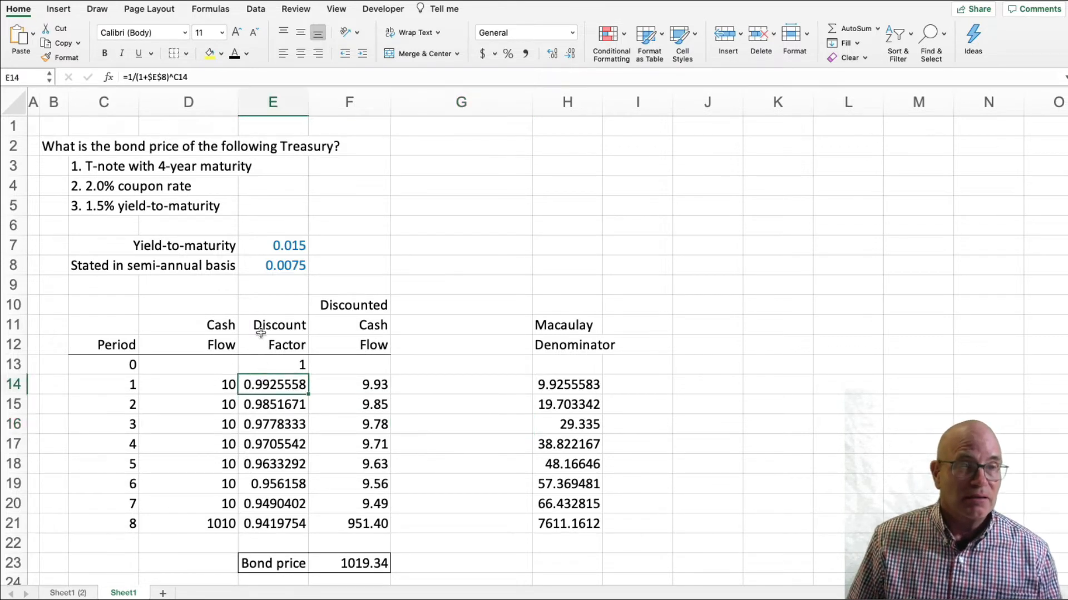
click(234, 79)
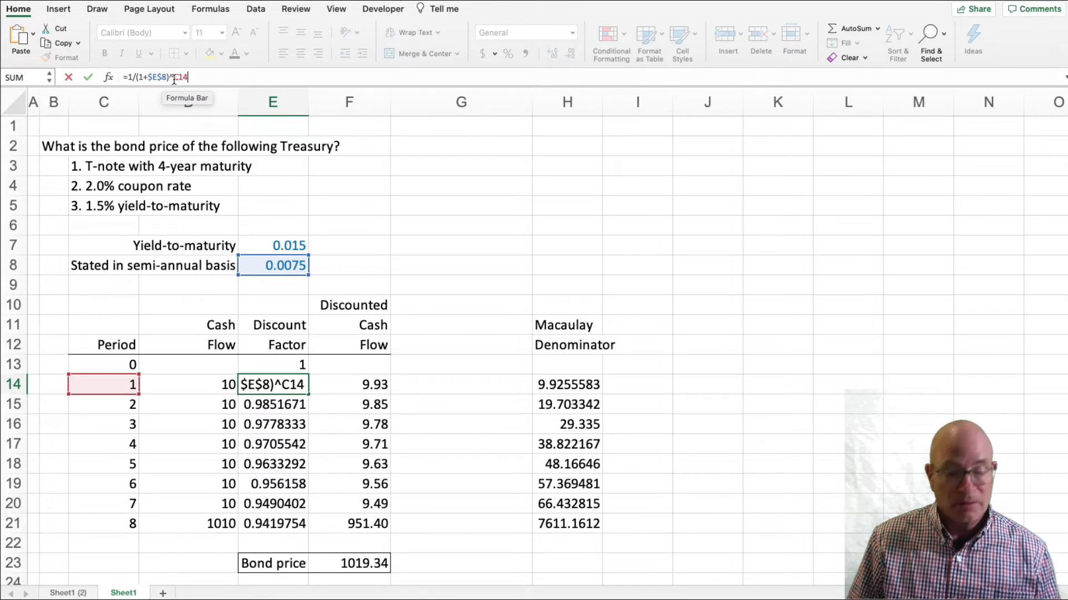
key(Return)
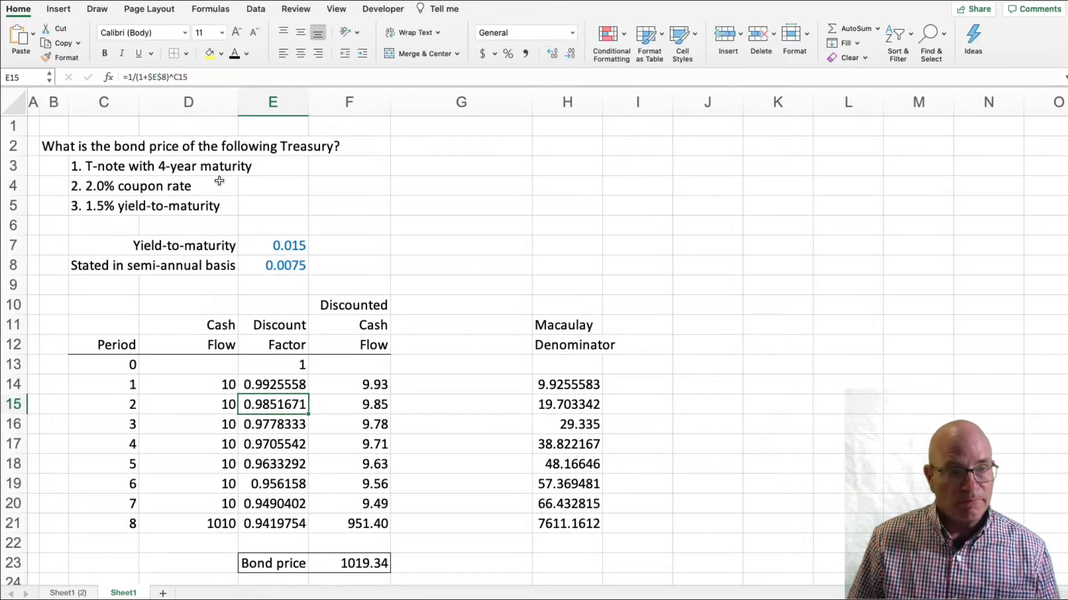
click(292, 522)
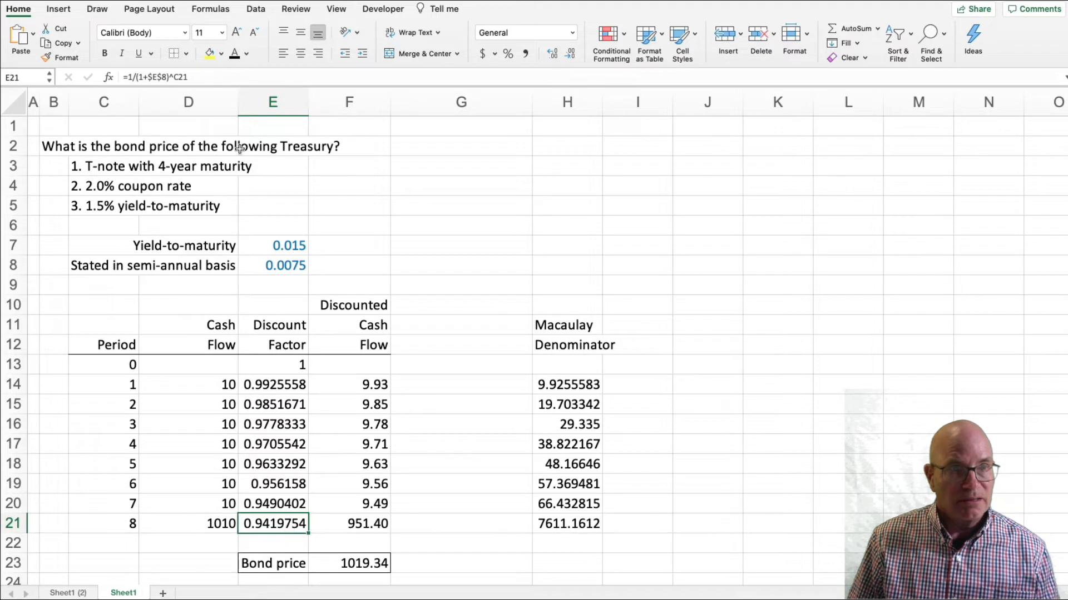
click(230, 75)
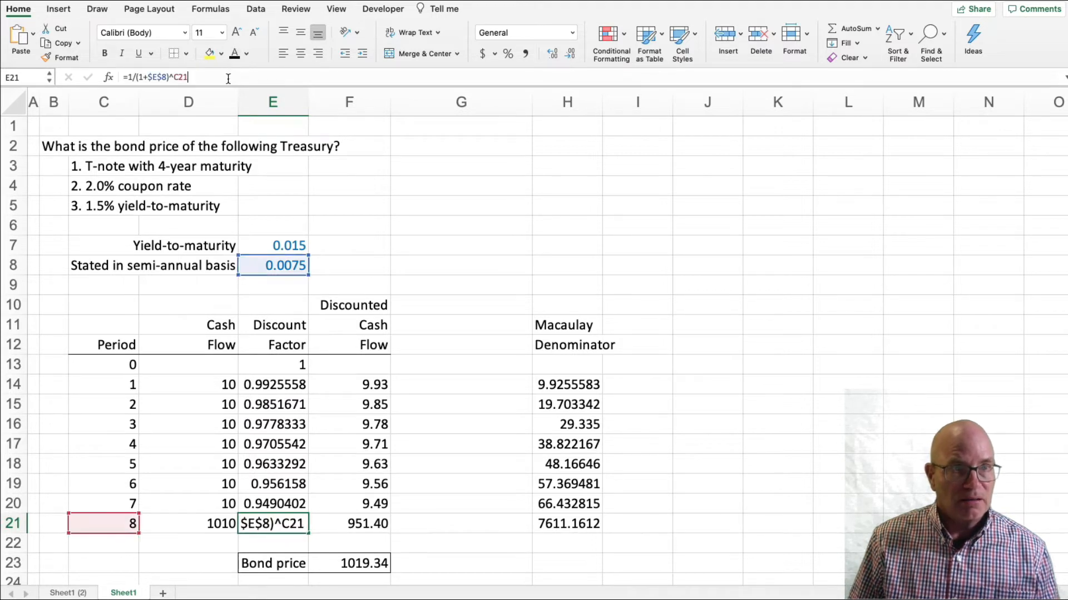
key(Return)
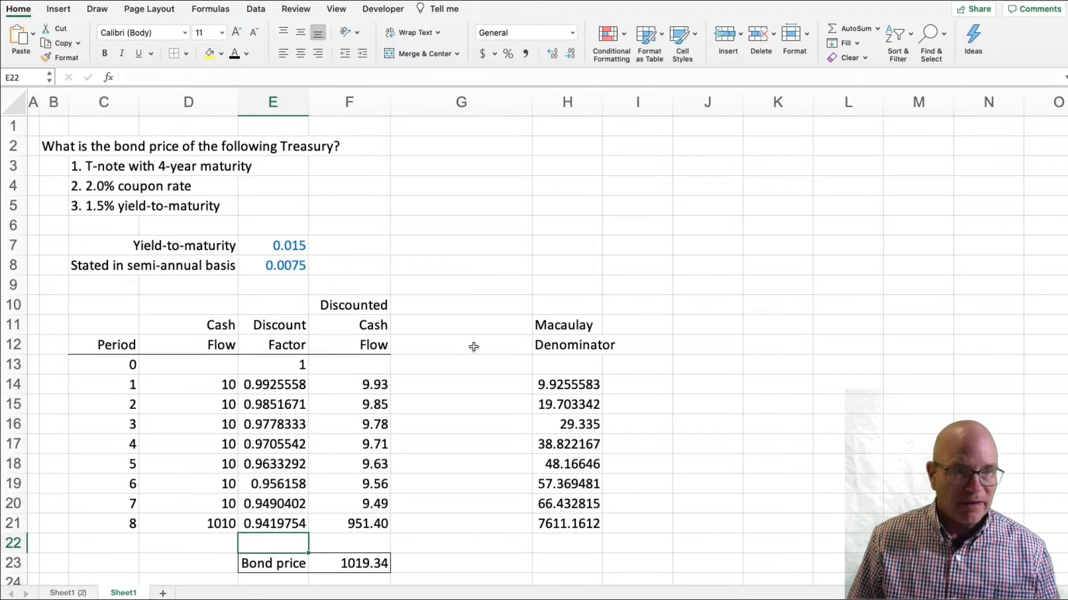
Trace the discounted cash flow formulas in F14 and F21, plus the bond price formula in F23.
click(362, 376)
click(216, 78)
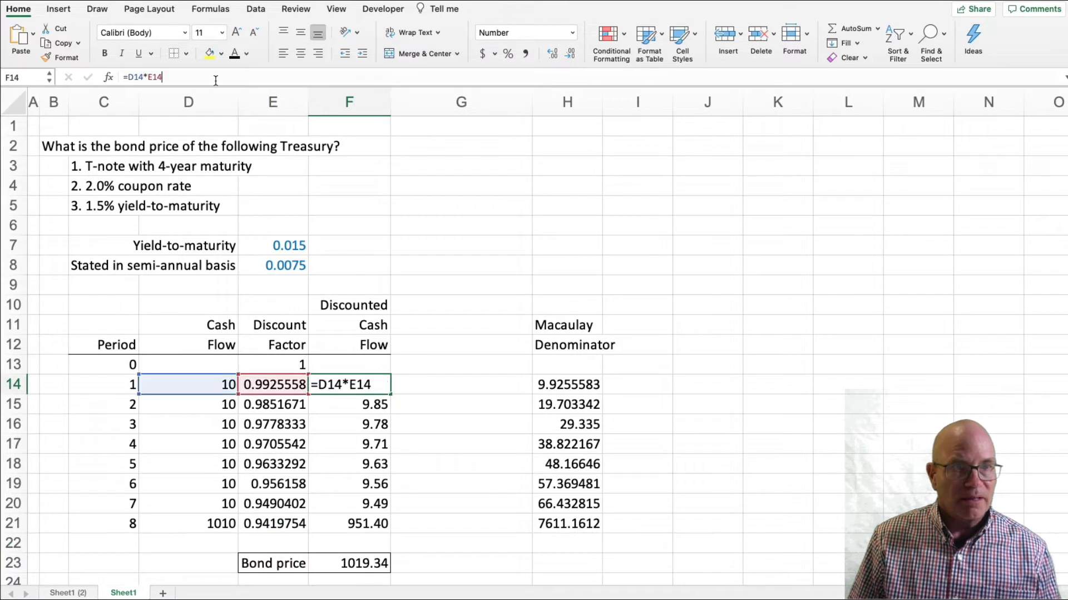
key(Return)
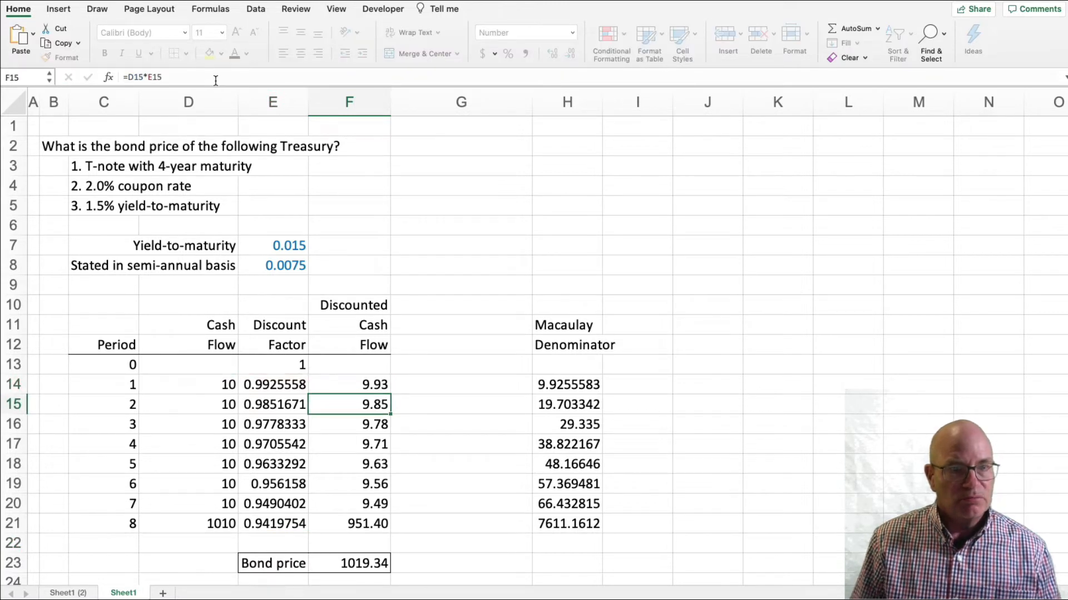
click(233, 522)
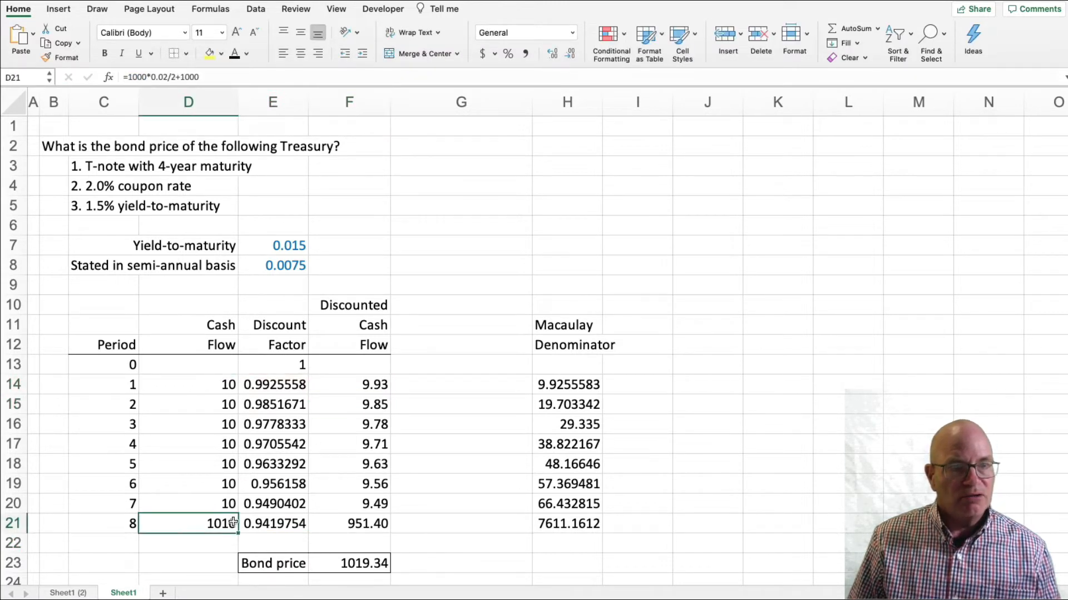
click(266, 523)
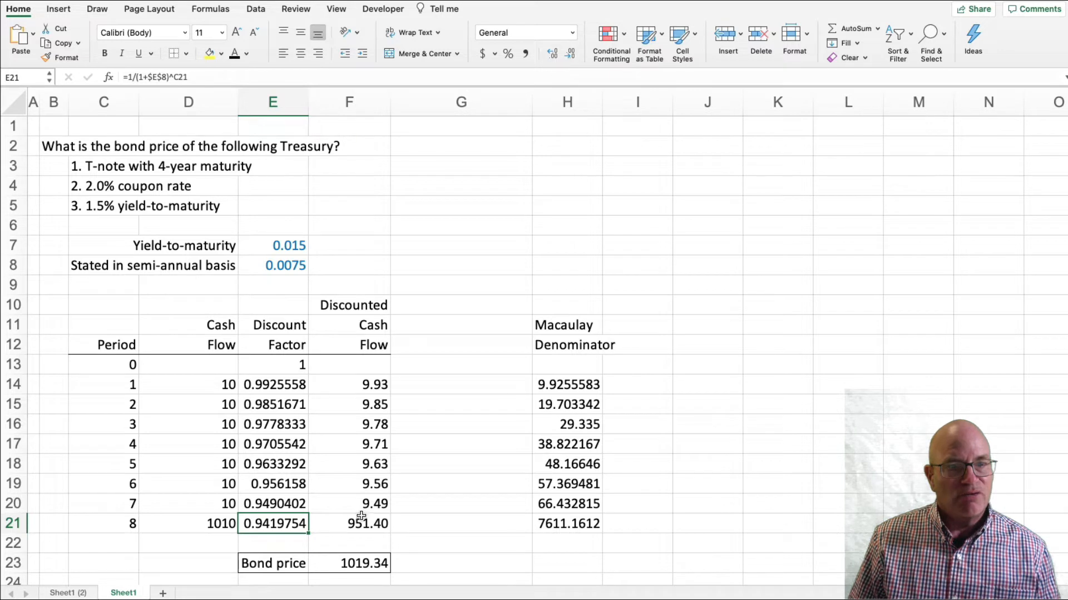
click(359, 522)
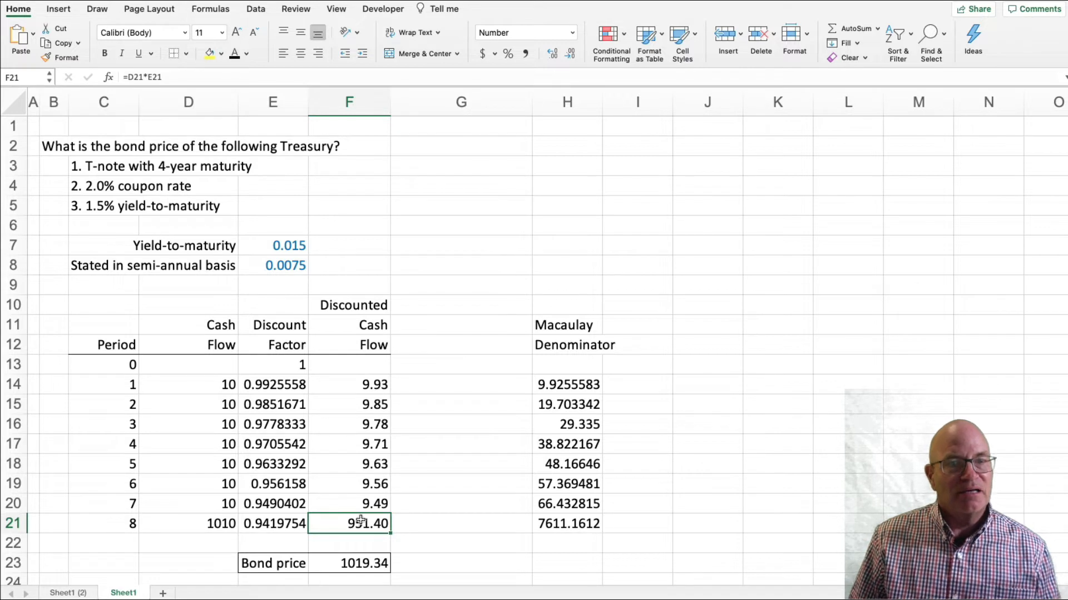
click(374, 559)
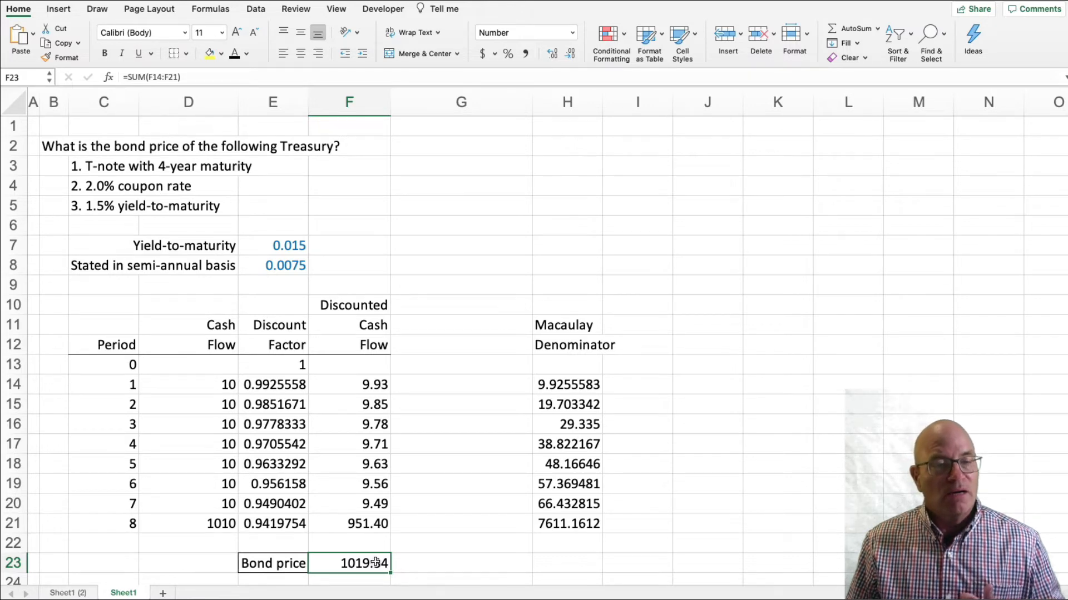
Enter the heading TIME in C25 and PERIOD in C26, above the lower period list.
scroll(376, 491, down, 5)
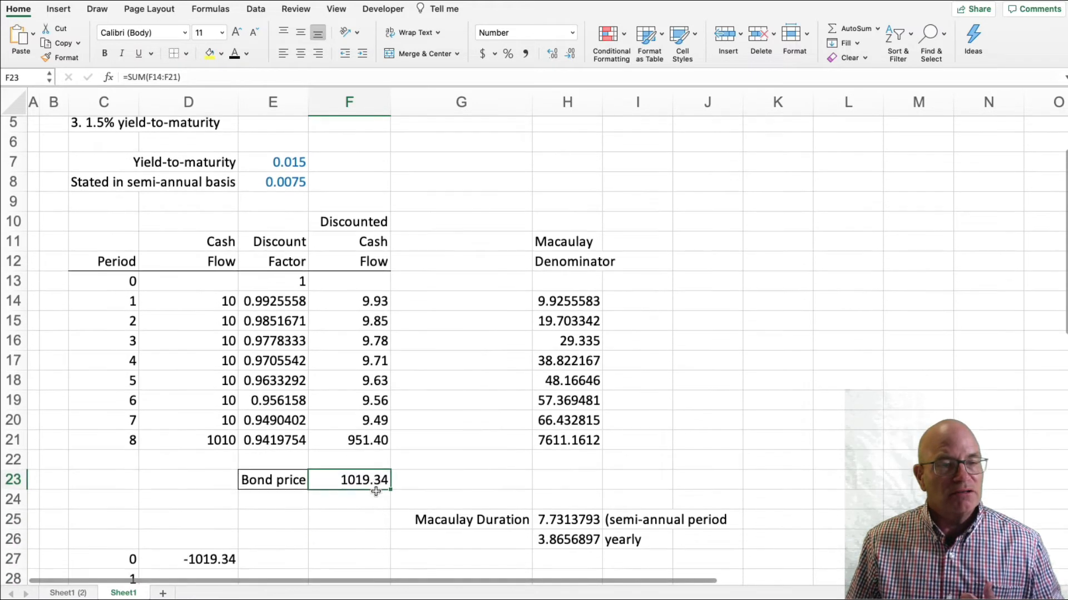
scroll(376, 492, down, 3)
click(223, 393)
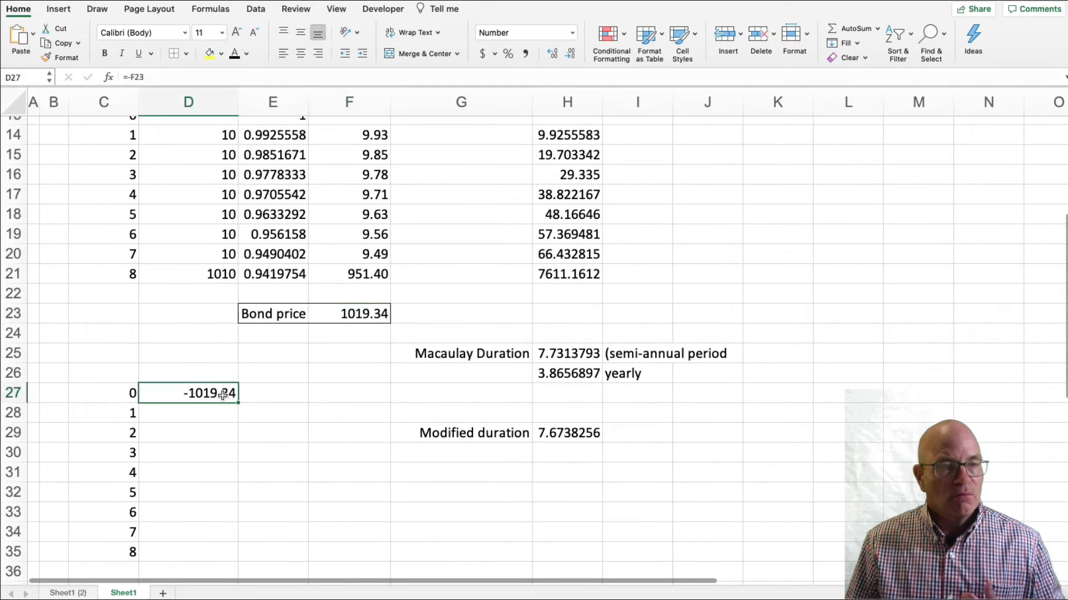
click(106, 395)
click(111, 357)
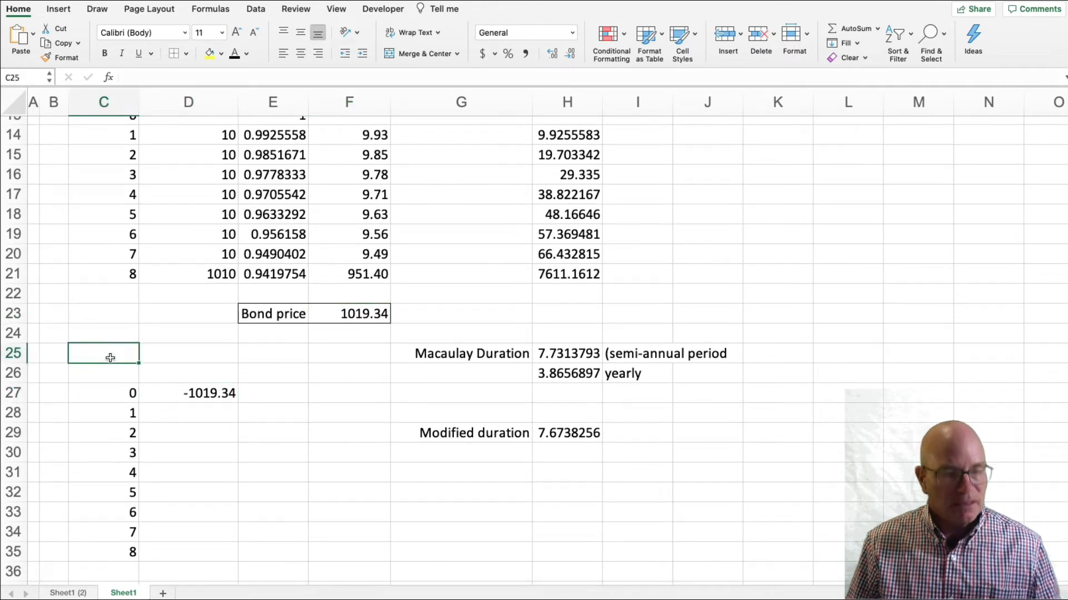
text(TIME)
key(Return)
text(PERIOD)
key(Return)
Center the TIME and PERIOD headings in C25:C26.
key(Up)
key(Up)
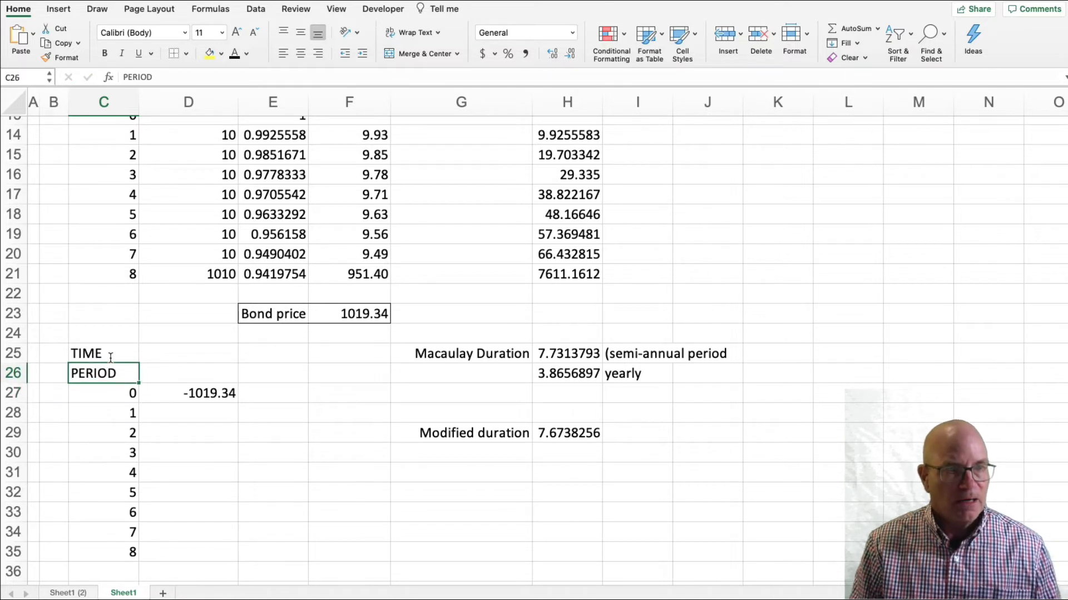
key(shift+Down)
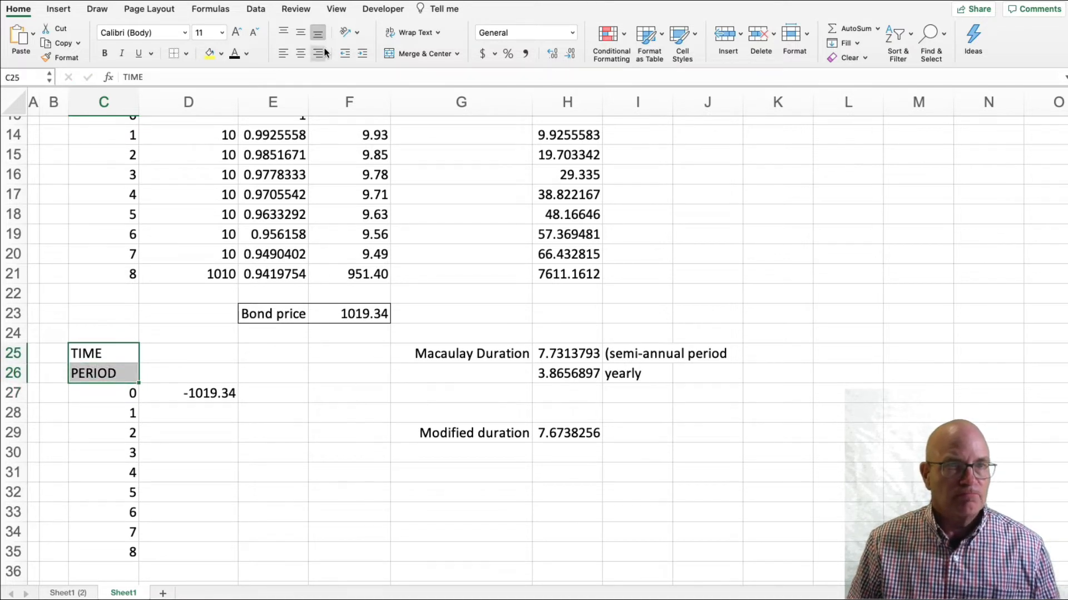
click(300, 53)
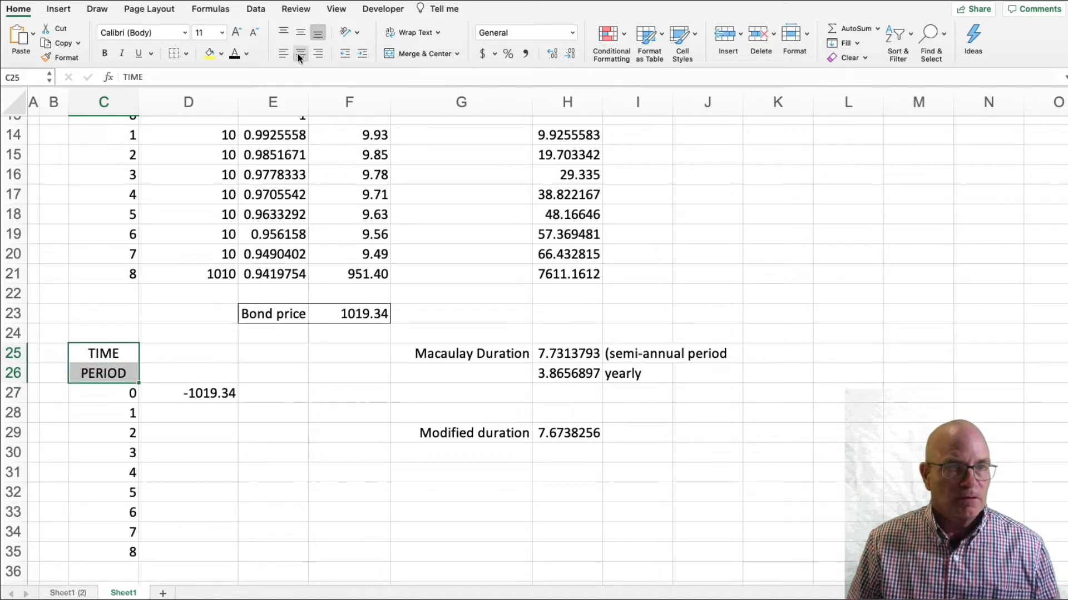
Link the period 1 cash flow in D28 to the cash flow table with =D14.
click(188, 388)
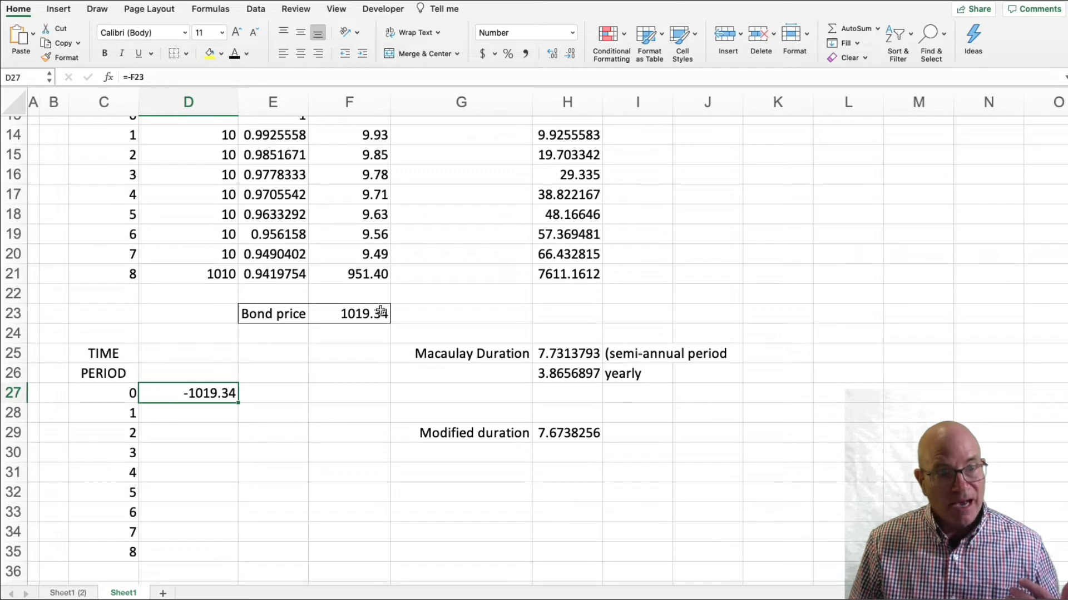
click(230, 412)
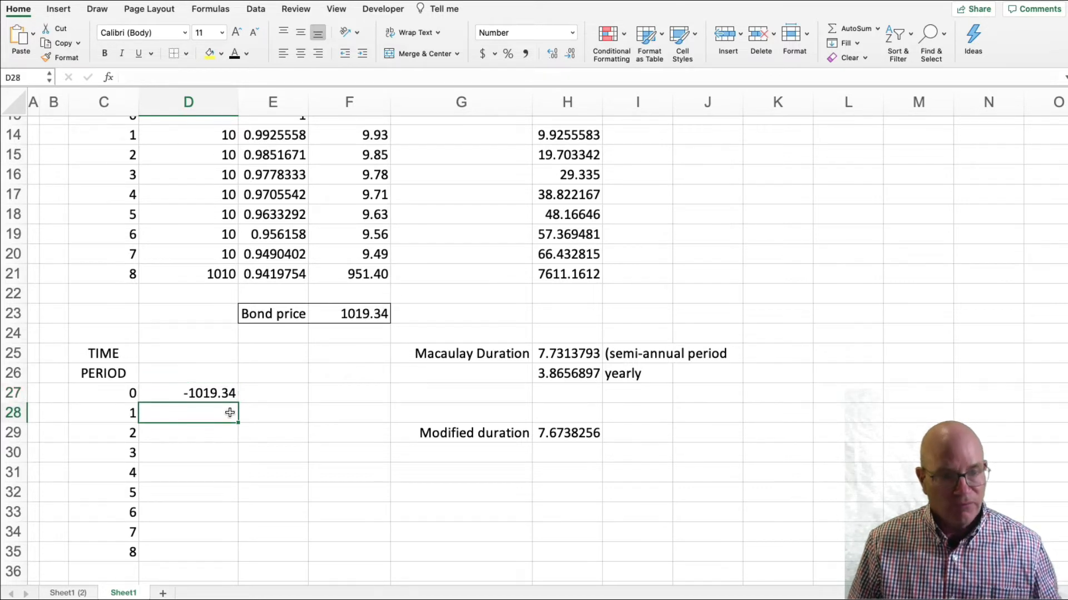
text(=)
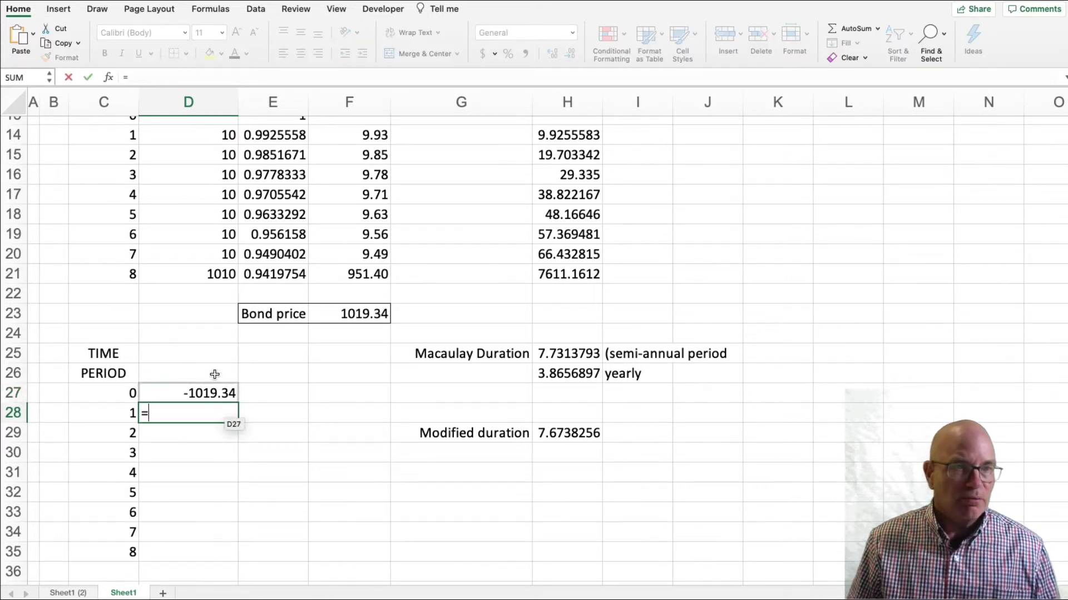
scroll(213, 364, up, 3)
scroll(213, 363, up, 2)
click(212, 239)
key(Return)
key(Up)
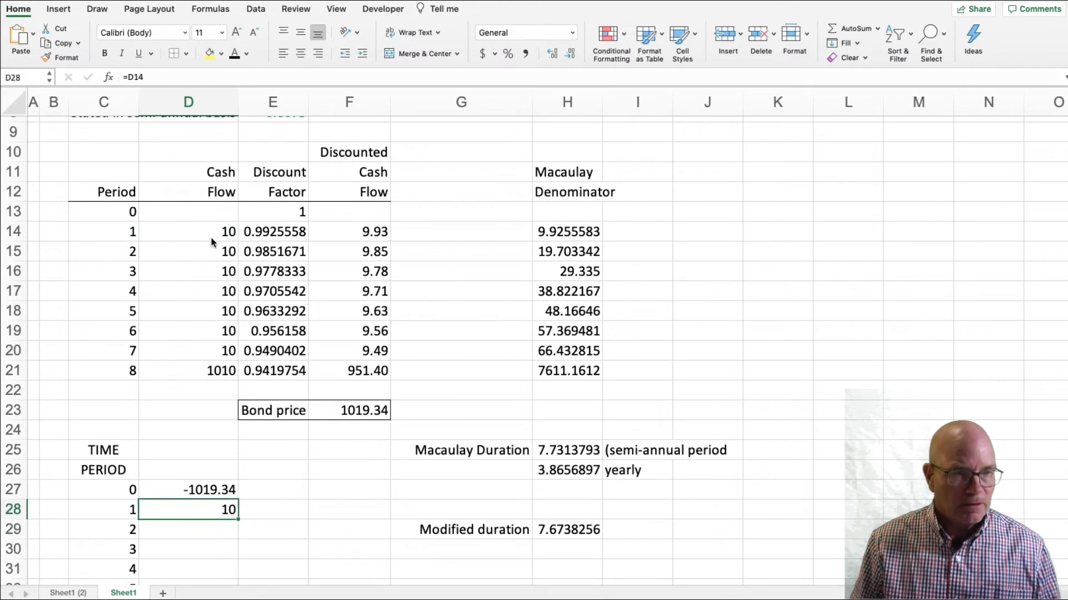
Copy the D28 cash flow link down to D29:D35 for periods 2 through 8.
scroll(278, 483, down, 5)
key(cmd+c)
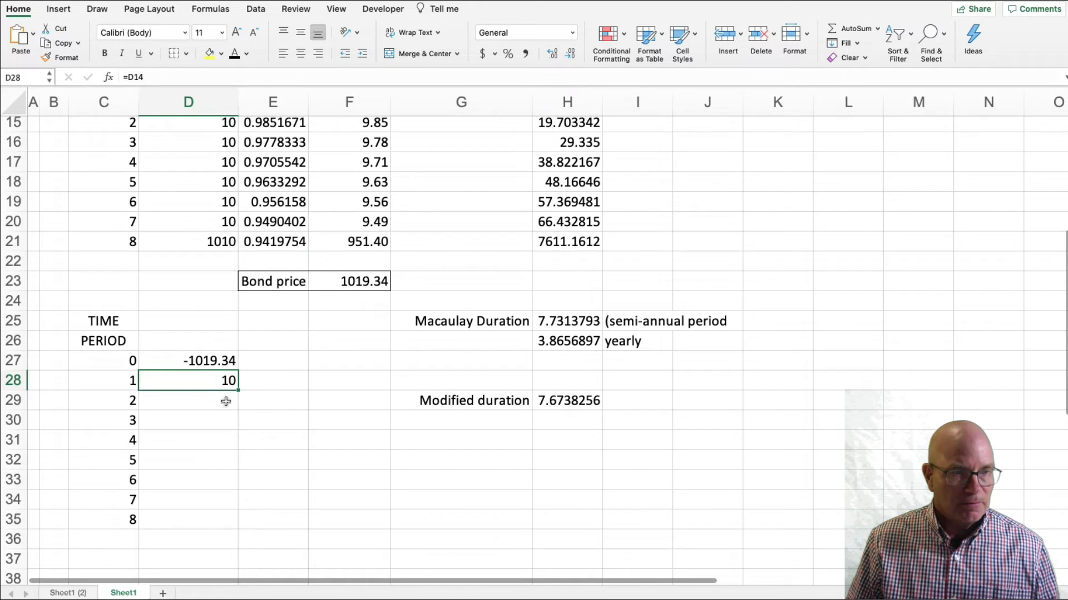
drag(226, 401, 223, 511)
key(cmd+v)
click(205, 581)
click(124, 558)
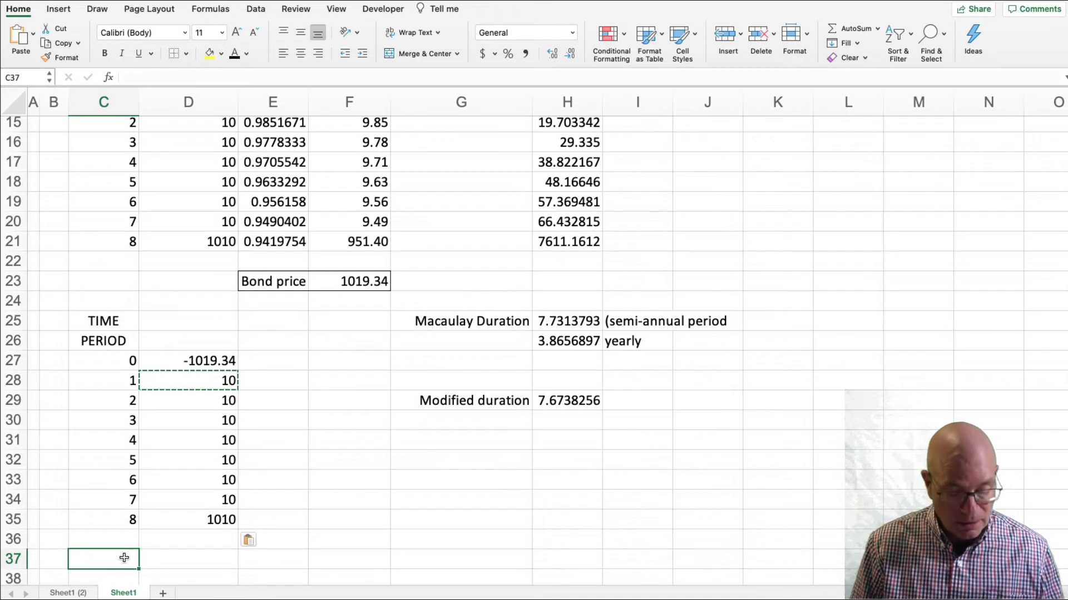
Enter the label Yield-to-maturity in C37, below the cash flow schedule.
text(YIELD)
key(BackSpace)
key(BackSpace)
key(BackSpace)
key(BackSpace)
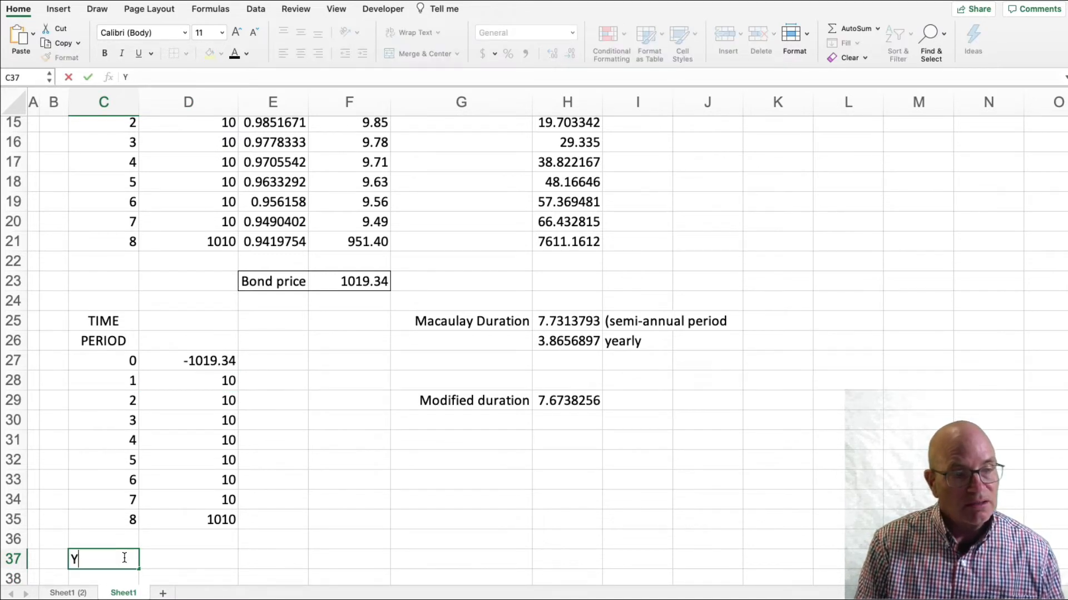
text(iel)
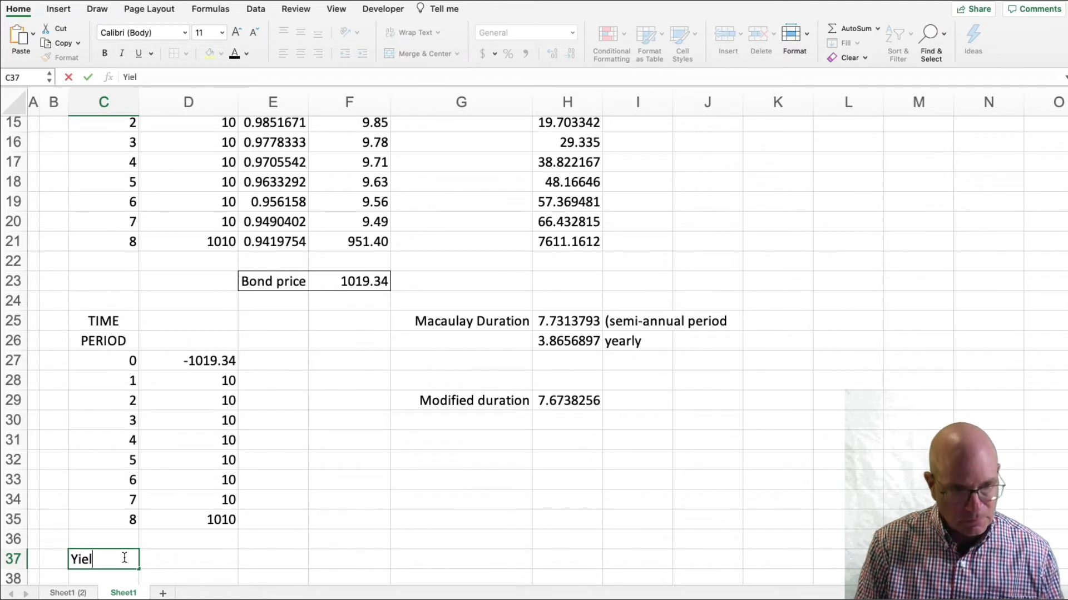
text(d-to-matuir)
key(BackSpace)
key(BackSpace)
text(rity)
key(Return)
Calculate the semi-annual yield in D37 with =IRR(D27:D35), covering the period 0 through 8 cash flows.
key(Up)
key(Right)
text(=irr)
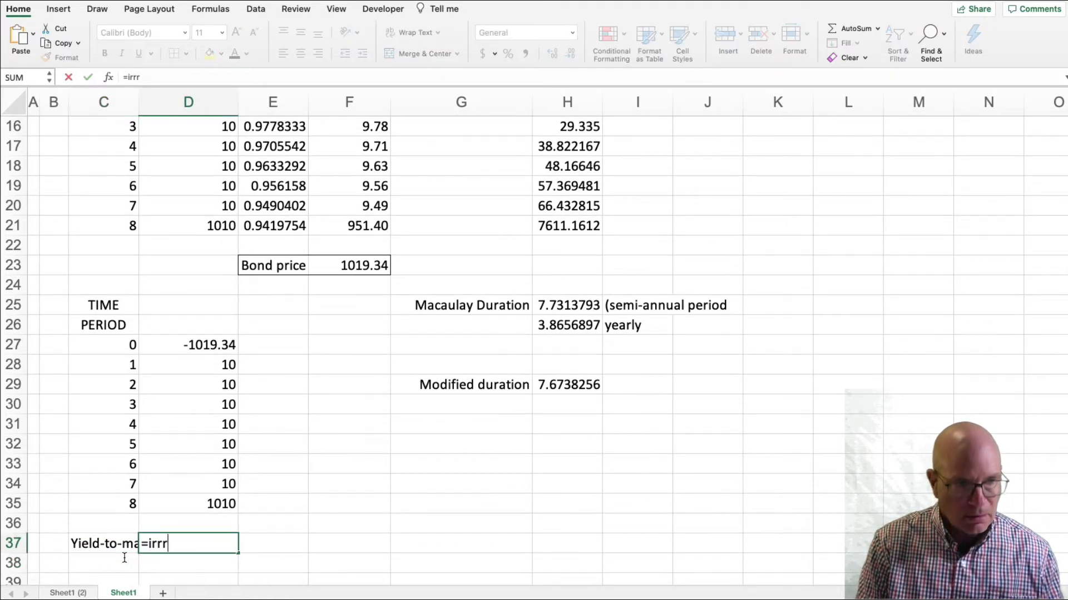
key(BackSpace)
key(BackSpace)
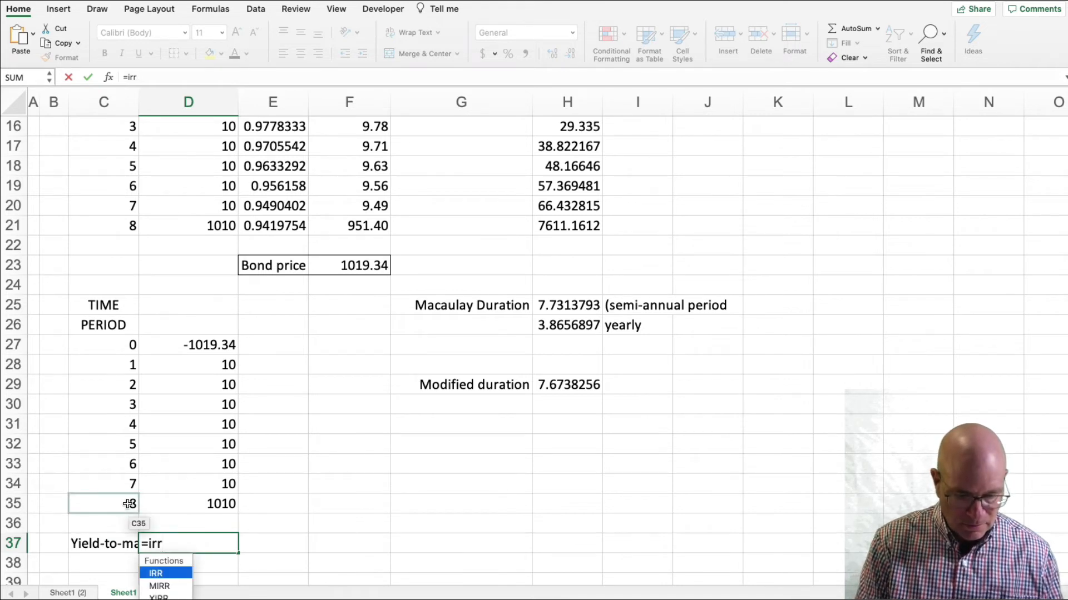
text(()
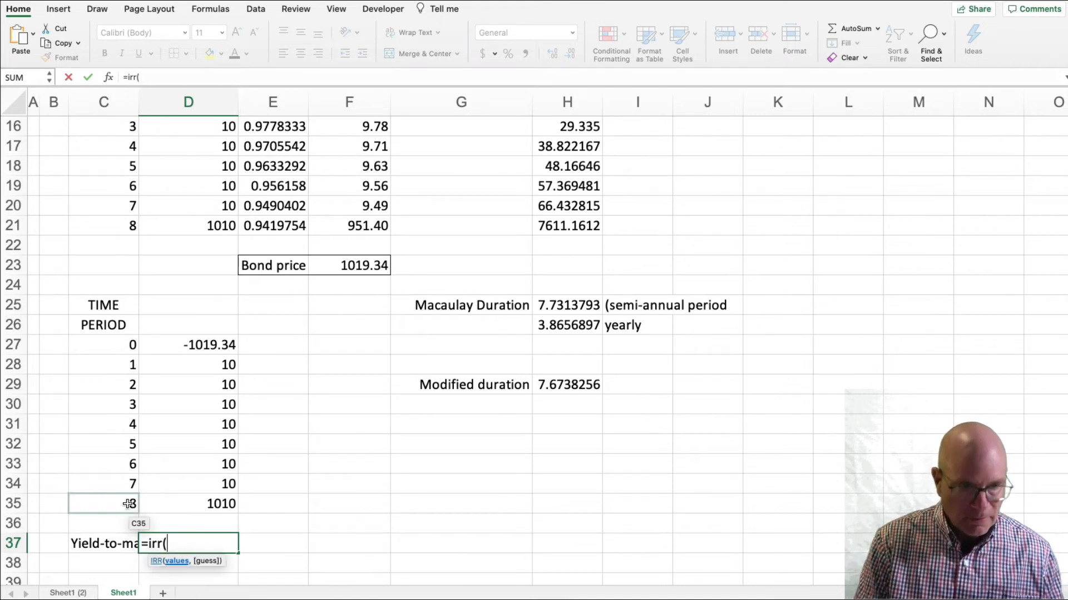
click(215, 337)
shift+click(217, 502)
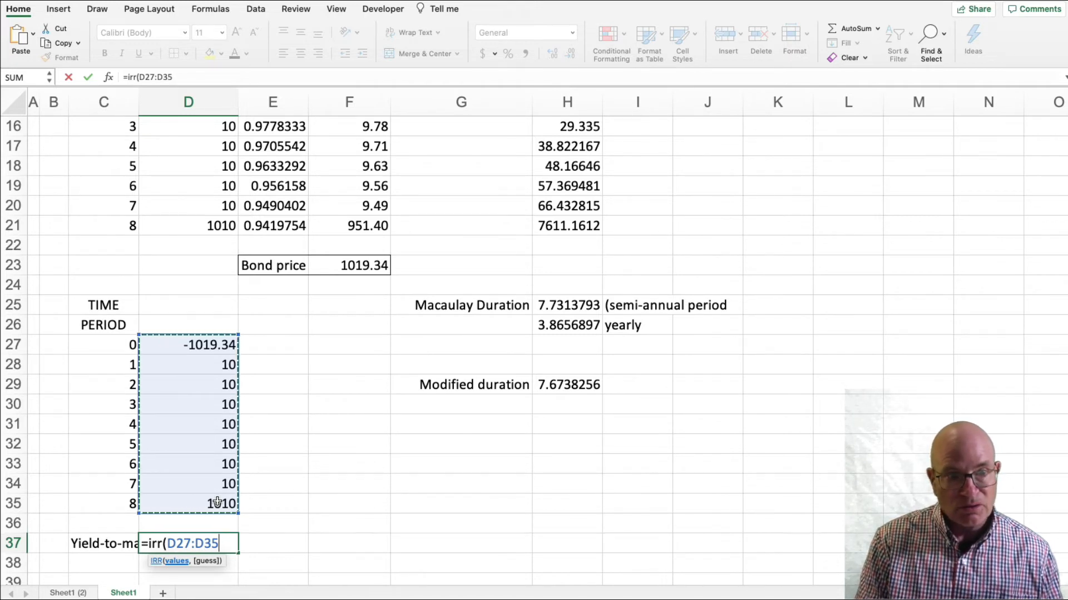
text())
key(Return)
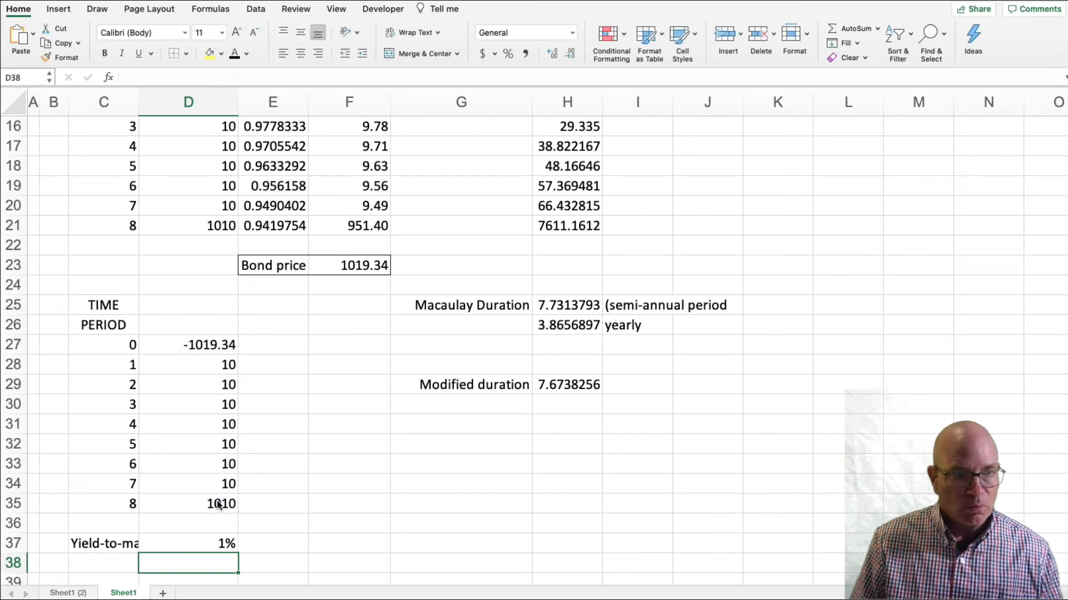
Show the IRR percentage in D37 with three decimal places.
click(211, 544)
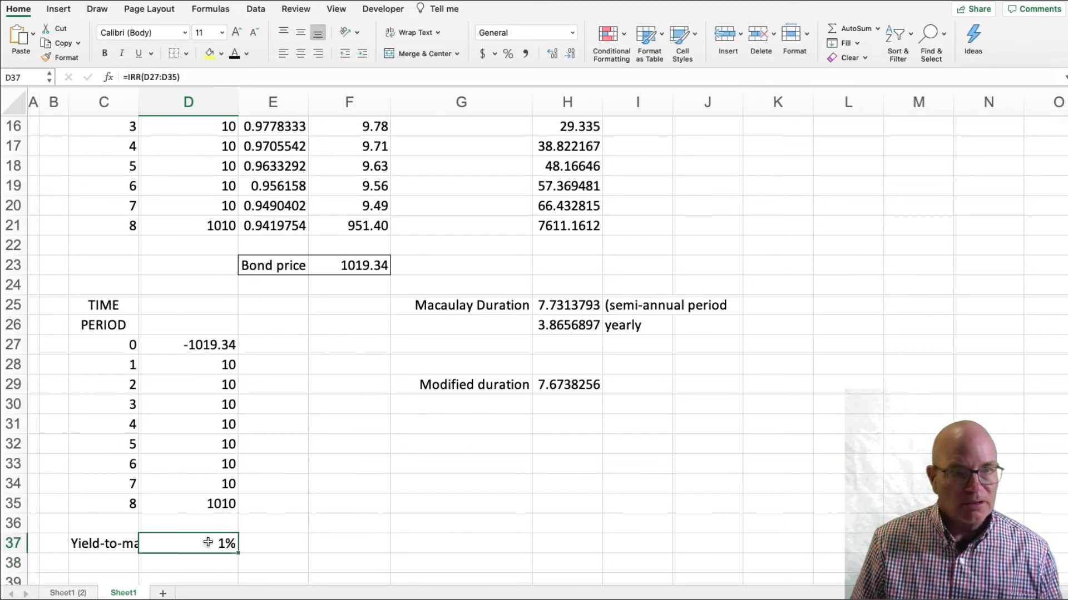
double_click(548, 55)
click(548, 55)
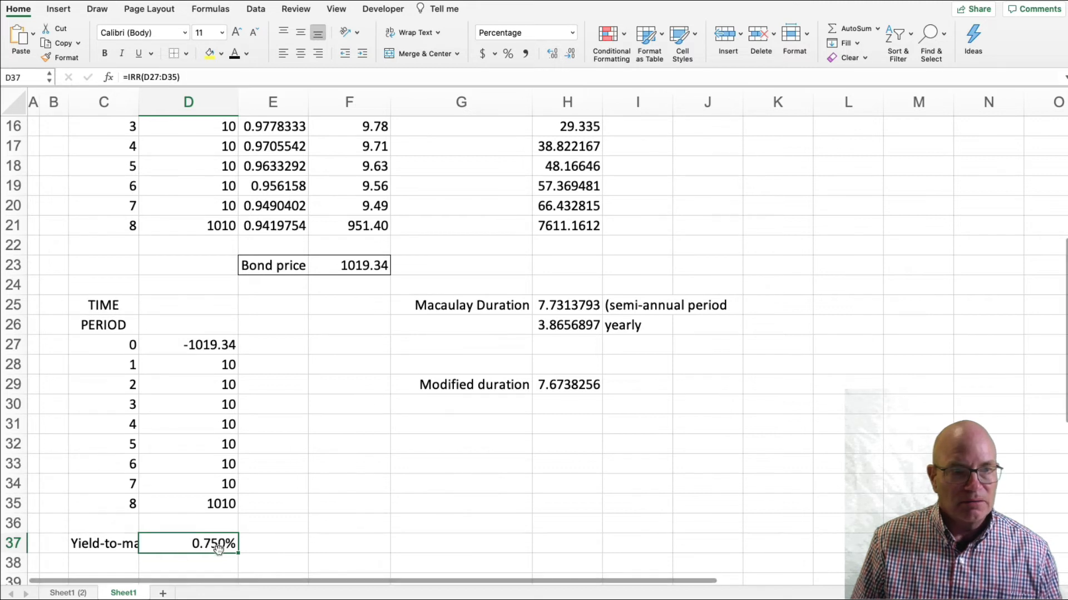
Annualize the semi-annual yield in D38 with the formula =D37*2.
click(86, 562)
click(206, 557)
text(=)
key(Up)
text(*2)
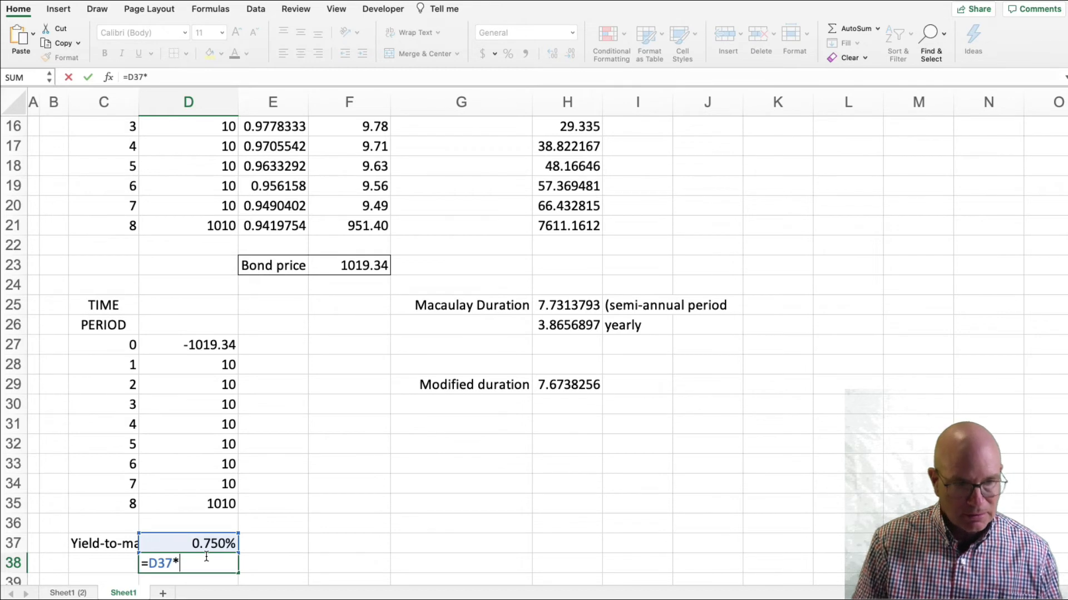
key(Return)
Format the annual yield in D38 as a percentage with three decimals and compare it with the yield-to-maturity input in E7.
click(206, 543)
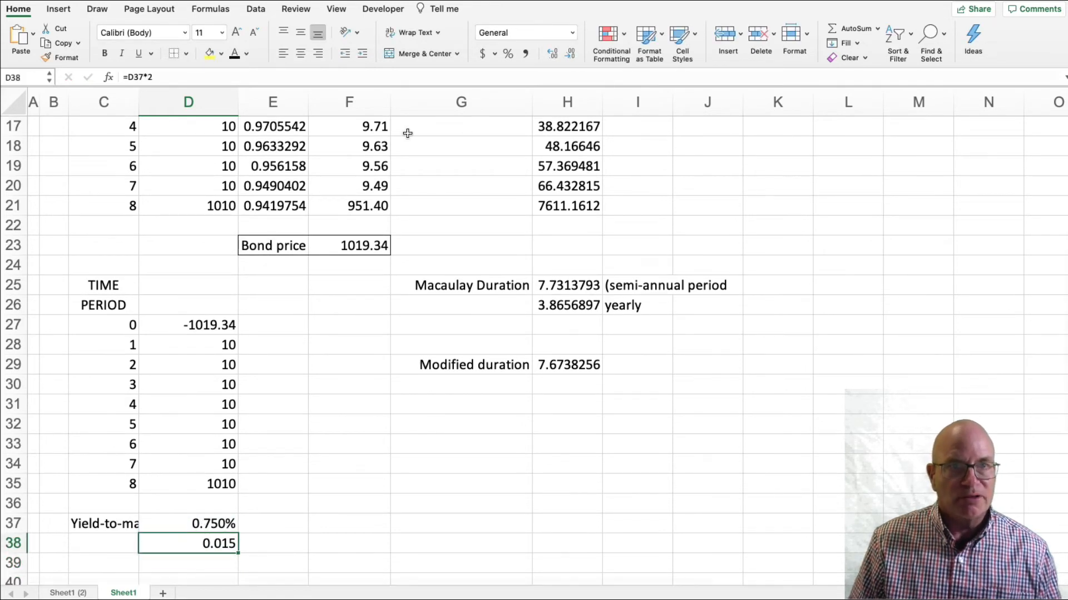
click(508, 54)
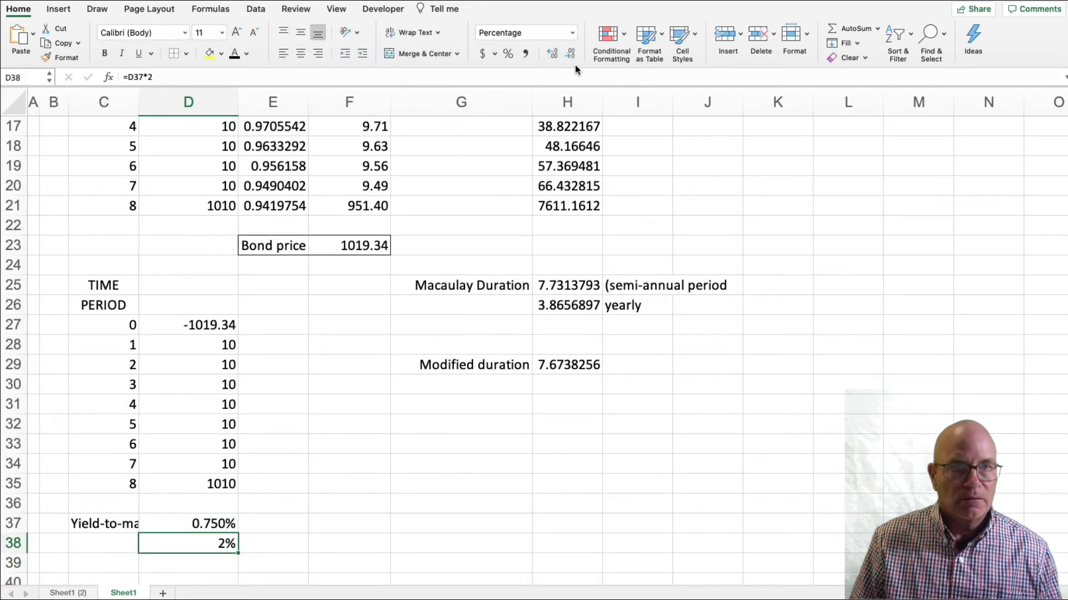
click(553, 54)
click(552, 54)
click(310, 344)
scroll(307, 342, up, 8)
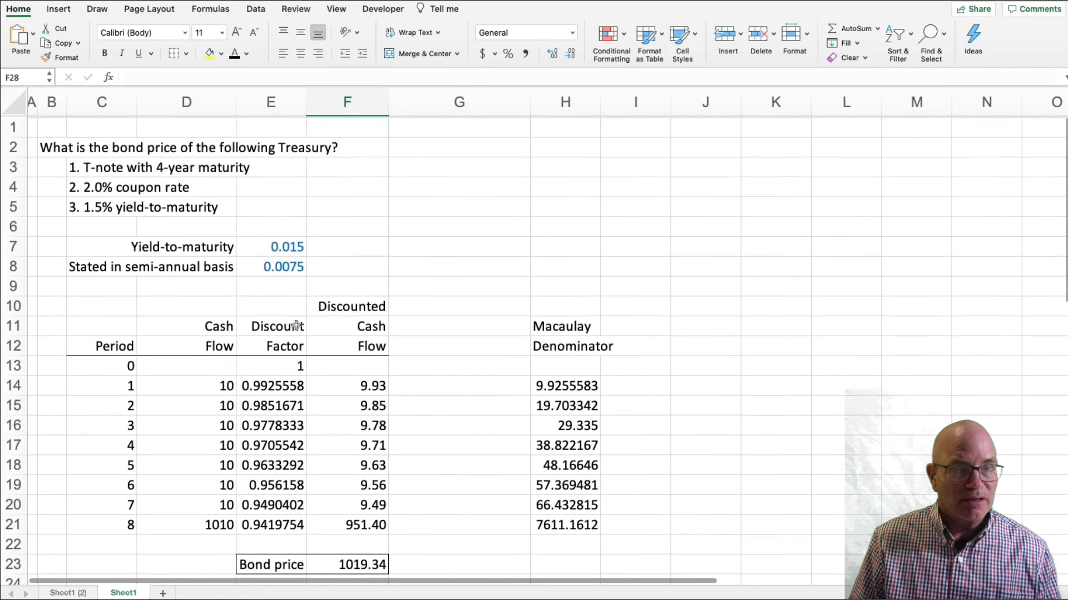
click(282, 246)
Try to replace the period 0 price formula in D27 with a fixed price of -1020.
scroll(282, 245, down, 5)
scroll(282, 244, down, 2)
click(209, 231)
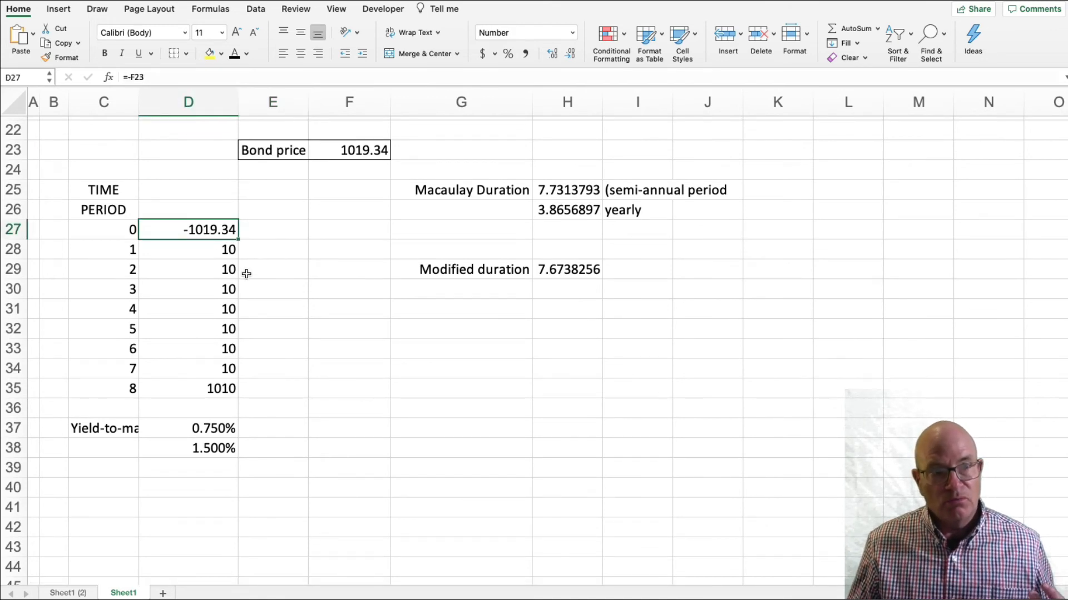
click(174, 81)
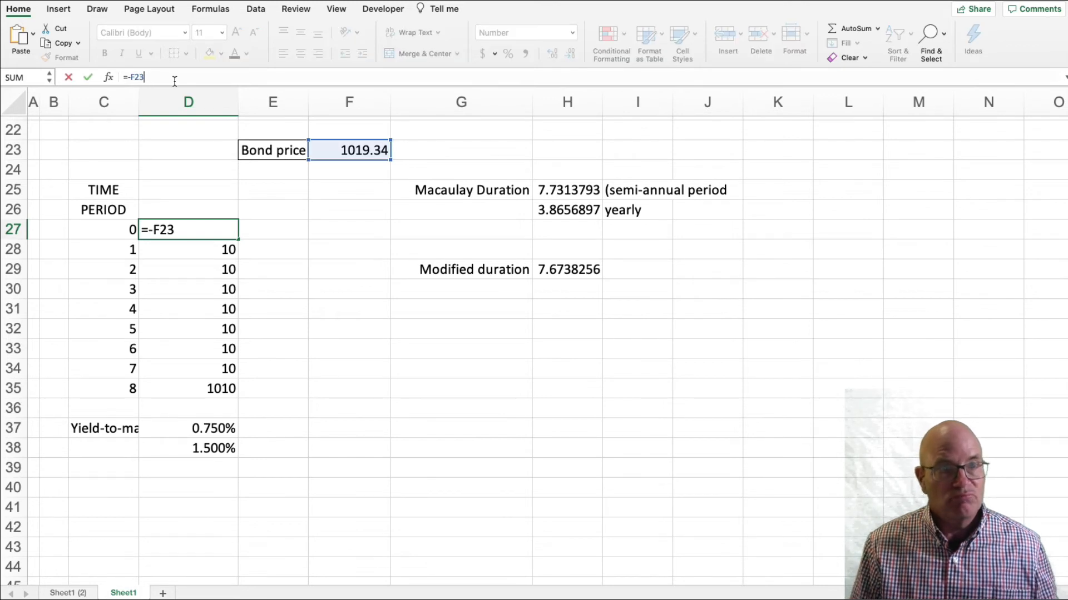
key(BackSpace)
key(BackSpace)
text(-10)
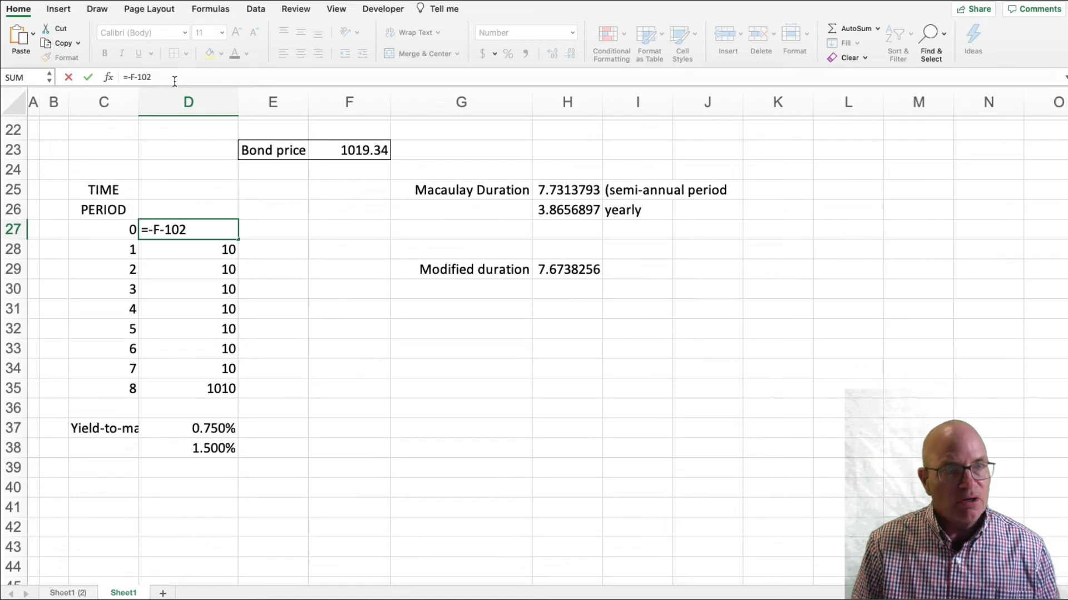
key(BackSpace)
key(BackSpace)
key(BackSpace)
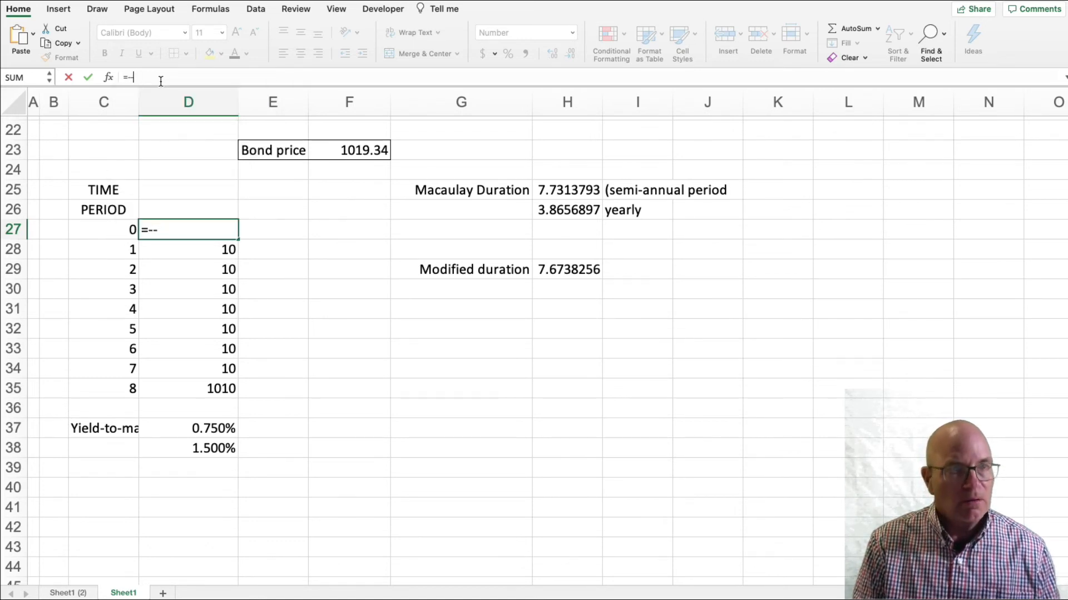
key(Return)
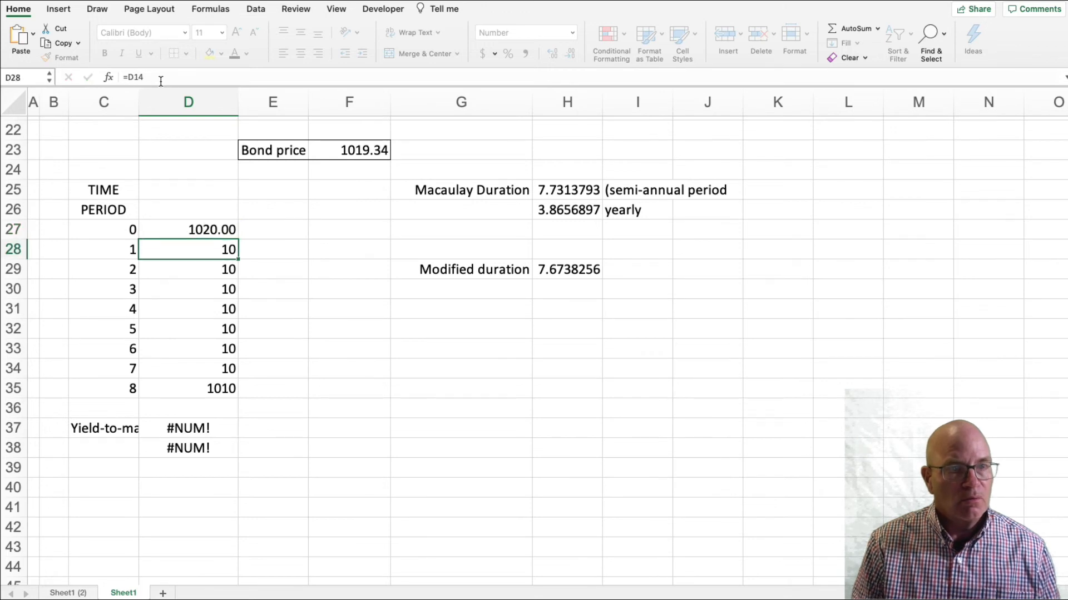
Set the period 0 cash flow in D27 to -1020 and check the annual yield in D38.
click(174, 76)
click(190, 232)
click(163, 79)
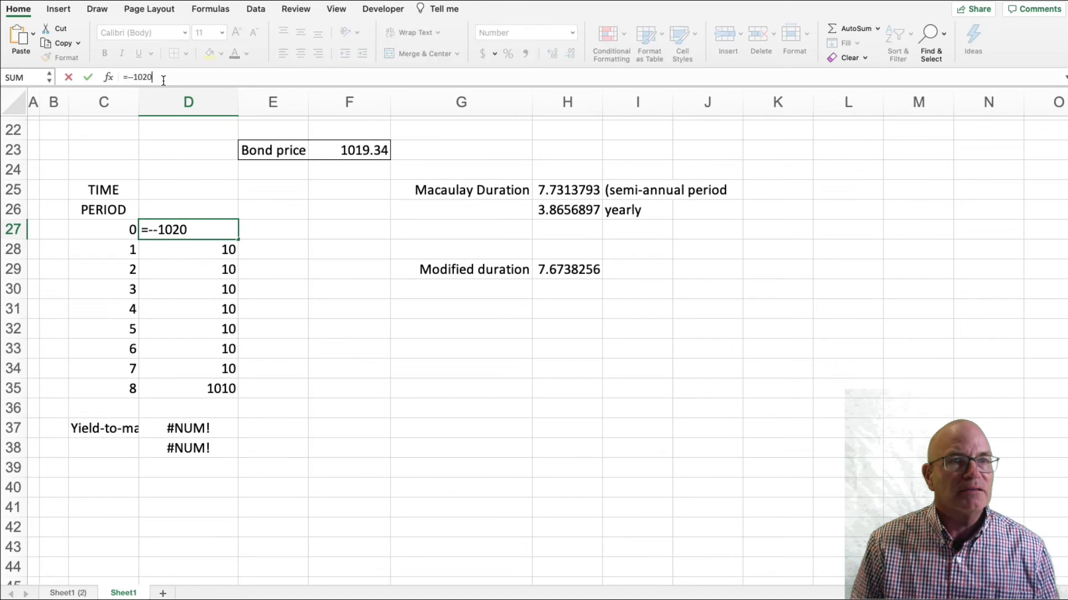
key(BackSpace)
key(BackSpace)
key(BackSpace)
key(BackSpace)
key(BackSpace)
key(BackSpace)
text(-)
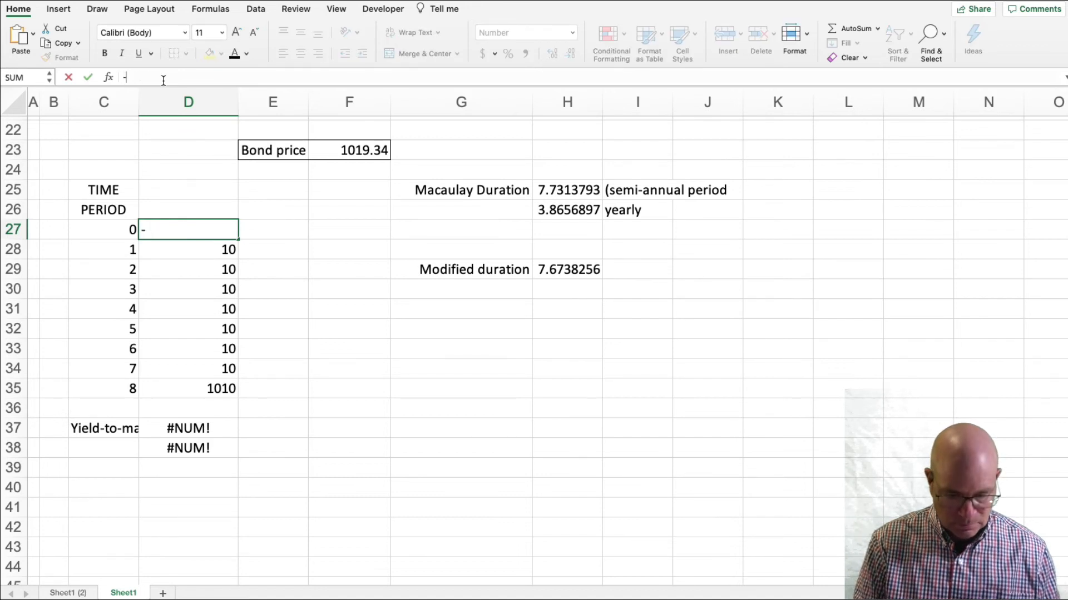
text(1020)
key(Return)
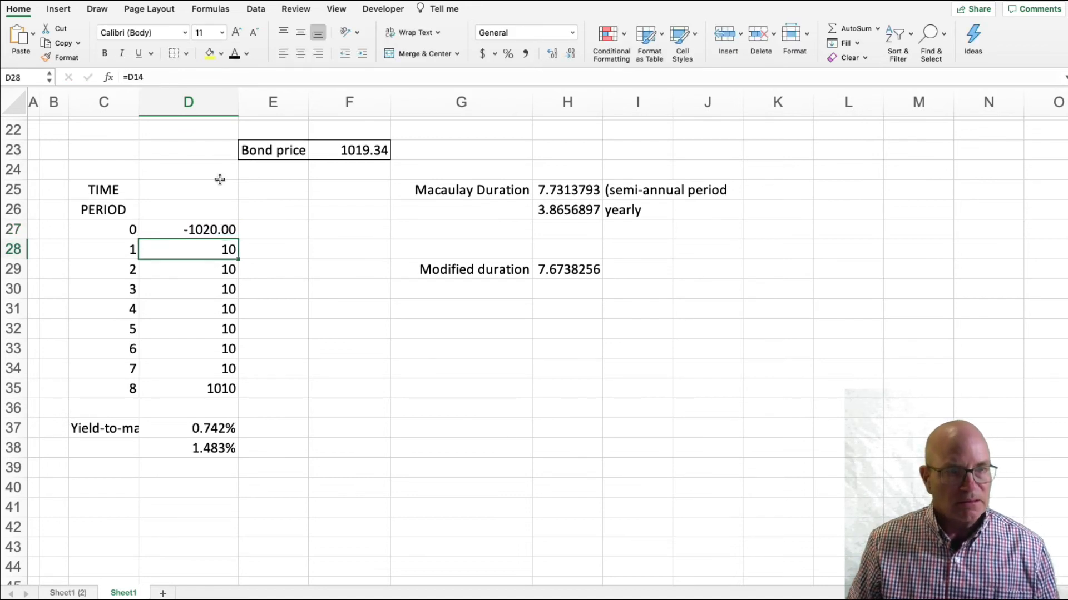
click(217, 232)
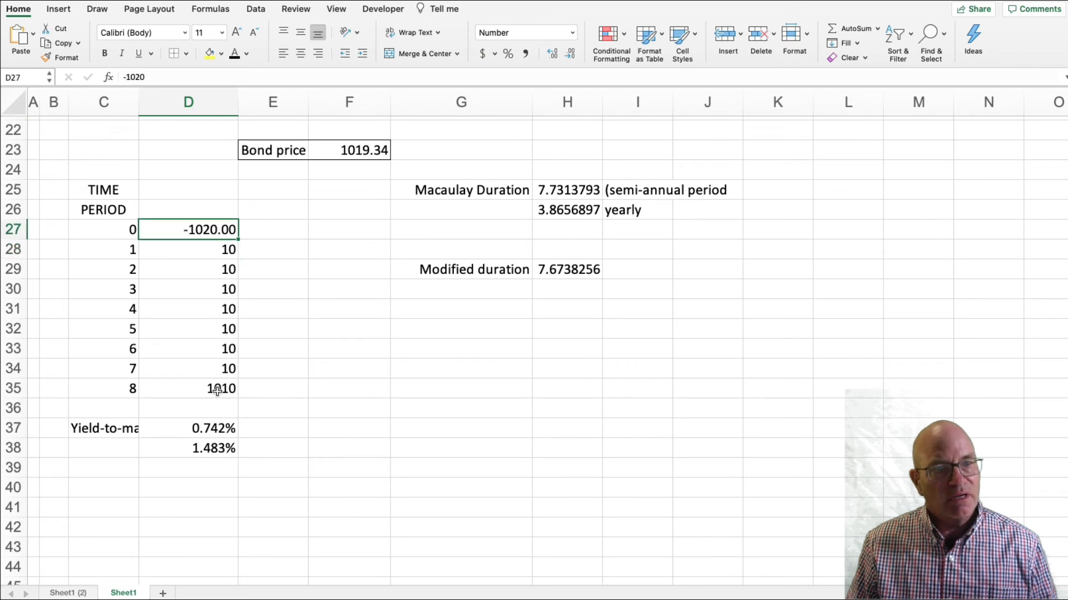
click(221, 449)
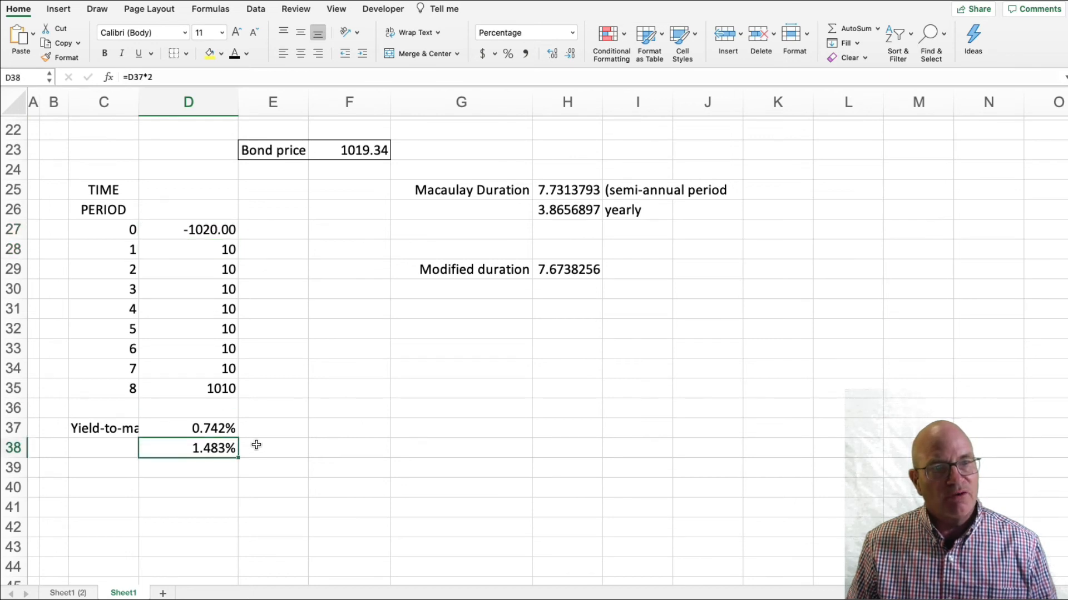
Change the period 0 cash flow in D27 to -1030 to test a higher bond price.
click(223, 231)
click(161, 82)
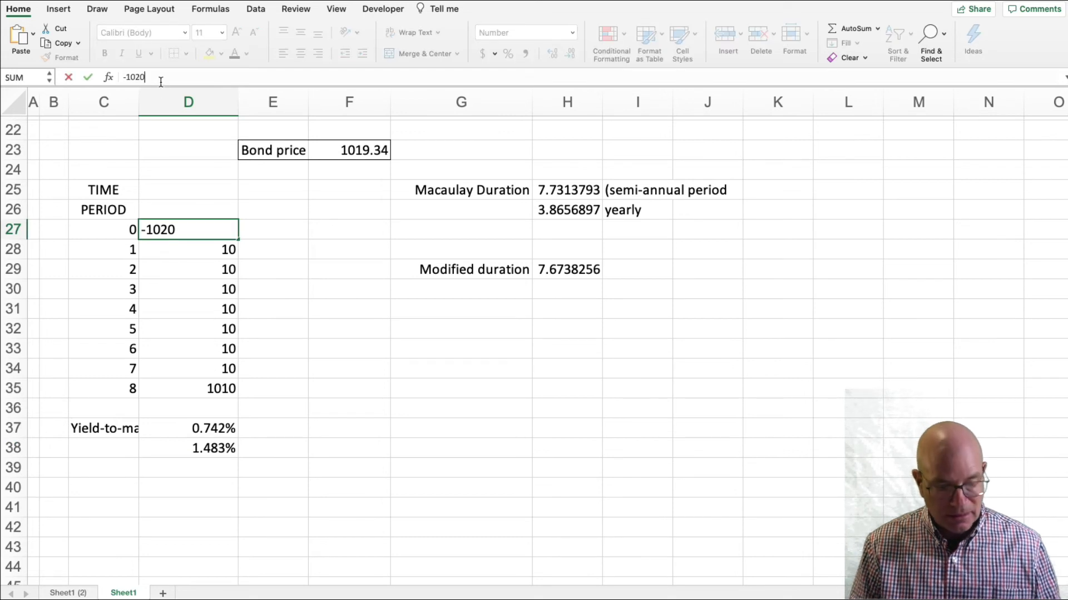
text(3)
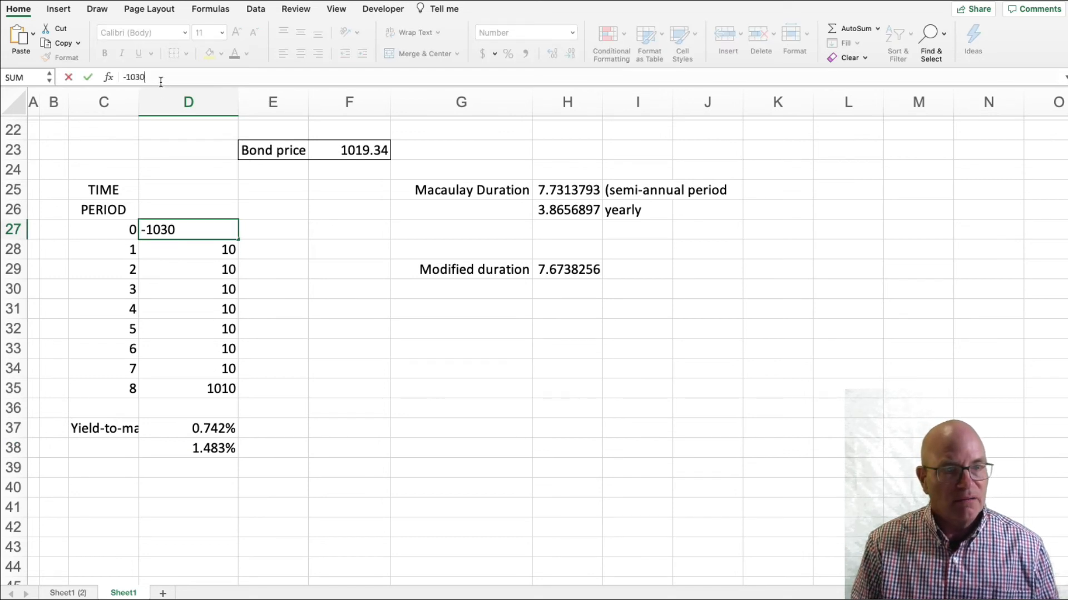
key(Return)
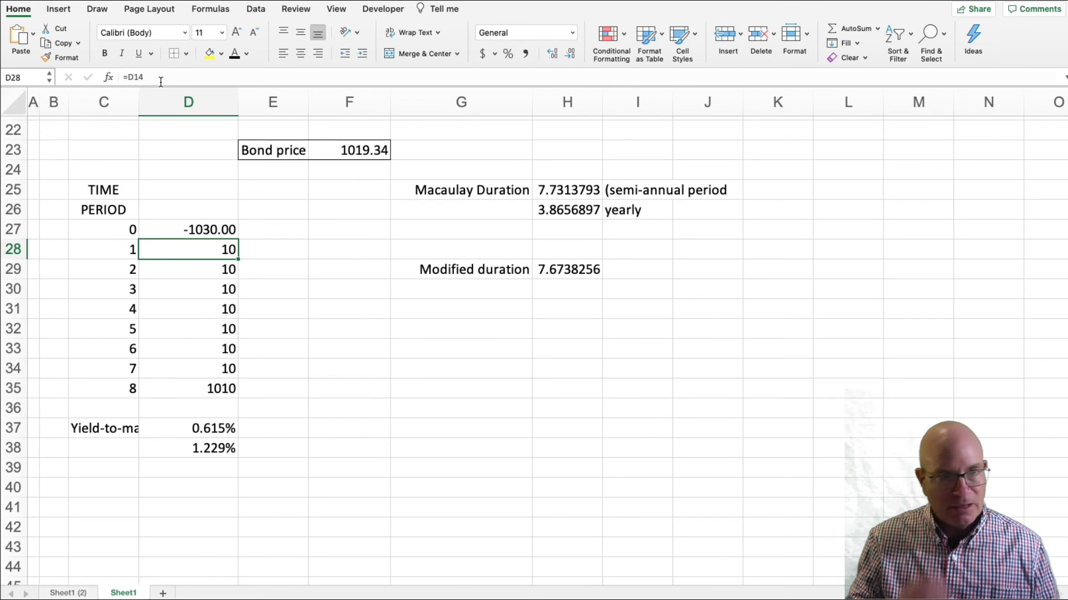
Link the period 0 cash flow in D27 back to the negative bond price with =-F23.
click(207, 230)
text(=)
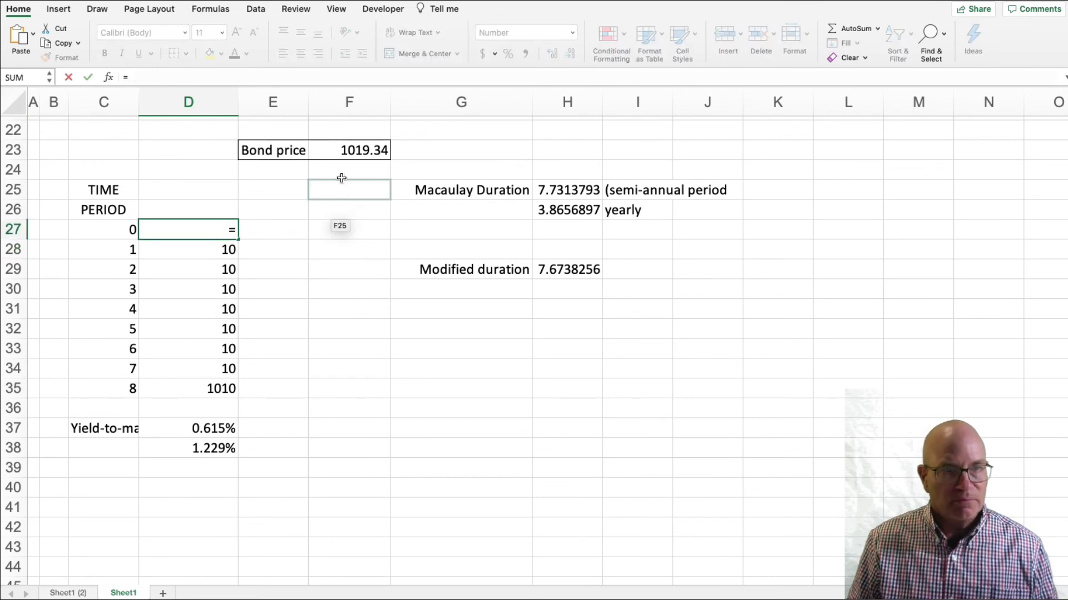
click(352, 150)
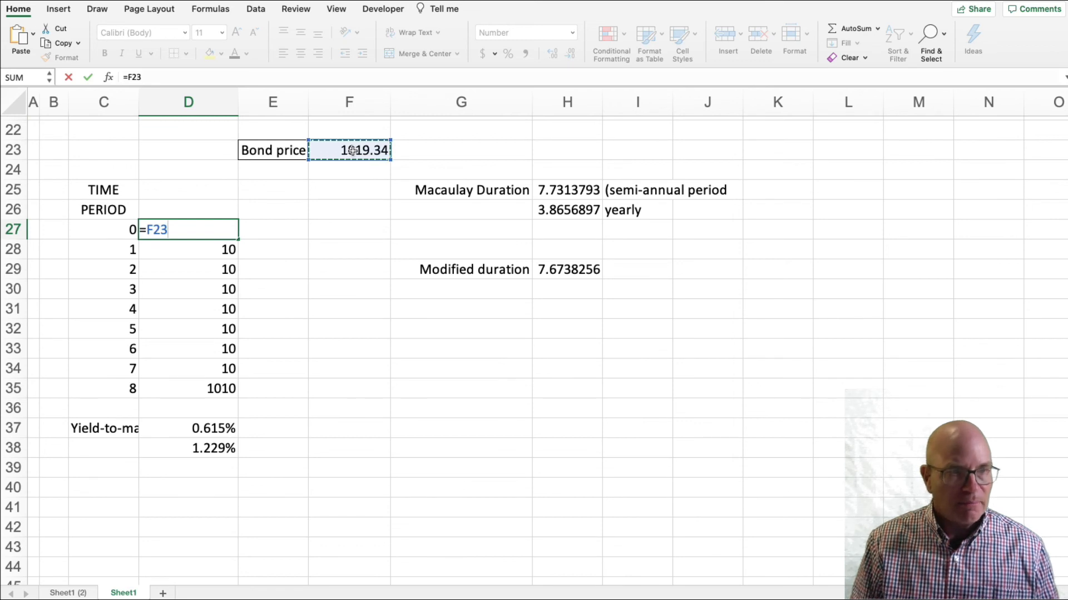
key(Return)
key(Up)
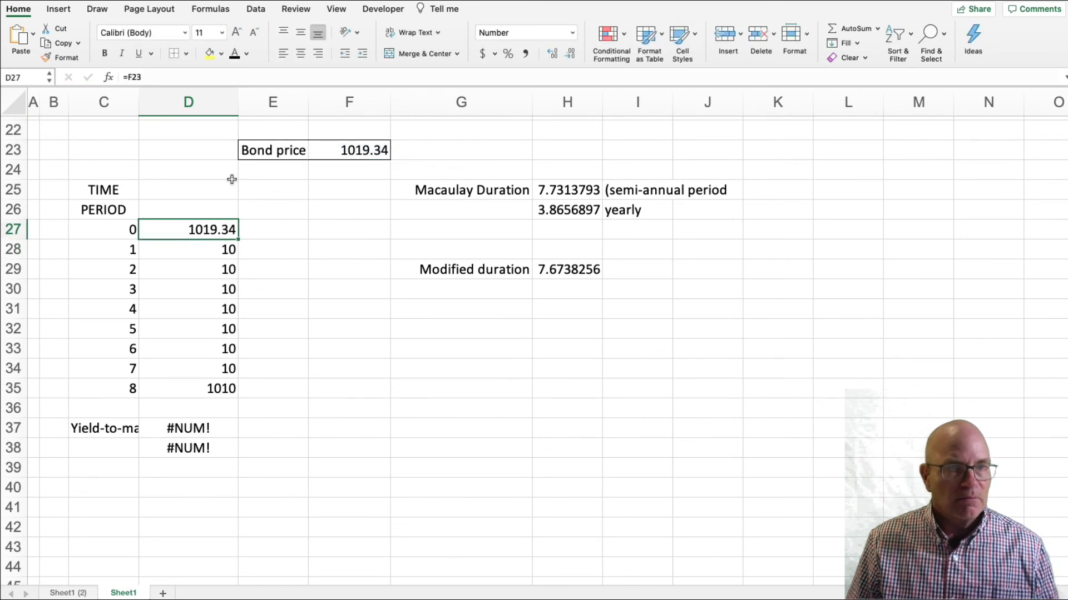
click(129, 76)
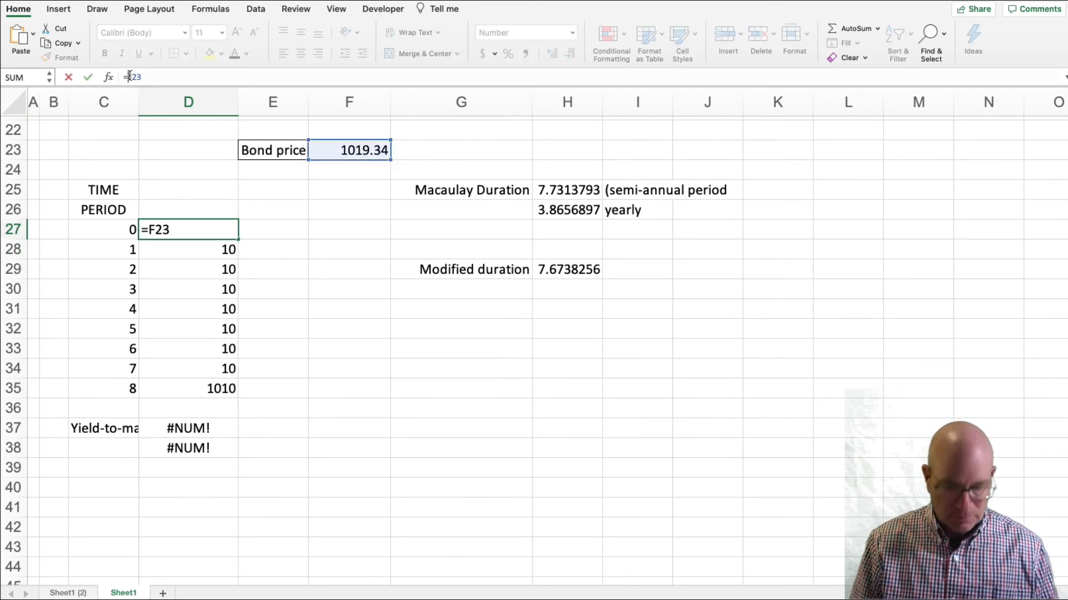
text(-)
key(Return)
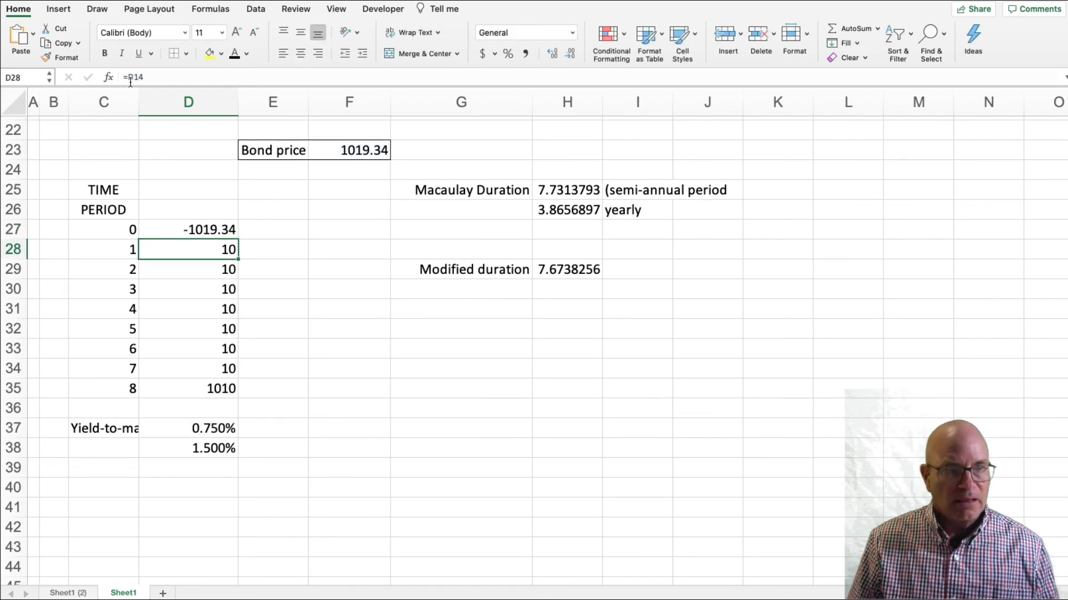
Set the yield-to-maturity input in E7 to 0.02.
scroll(213, 236, up, 10)
click(280, 243)
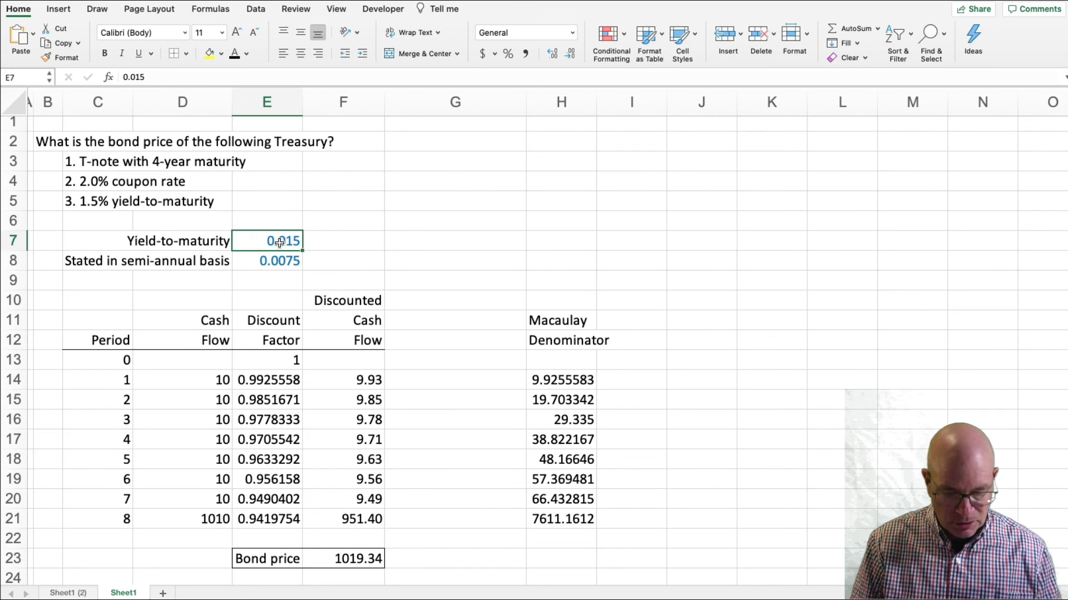
text(.02)
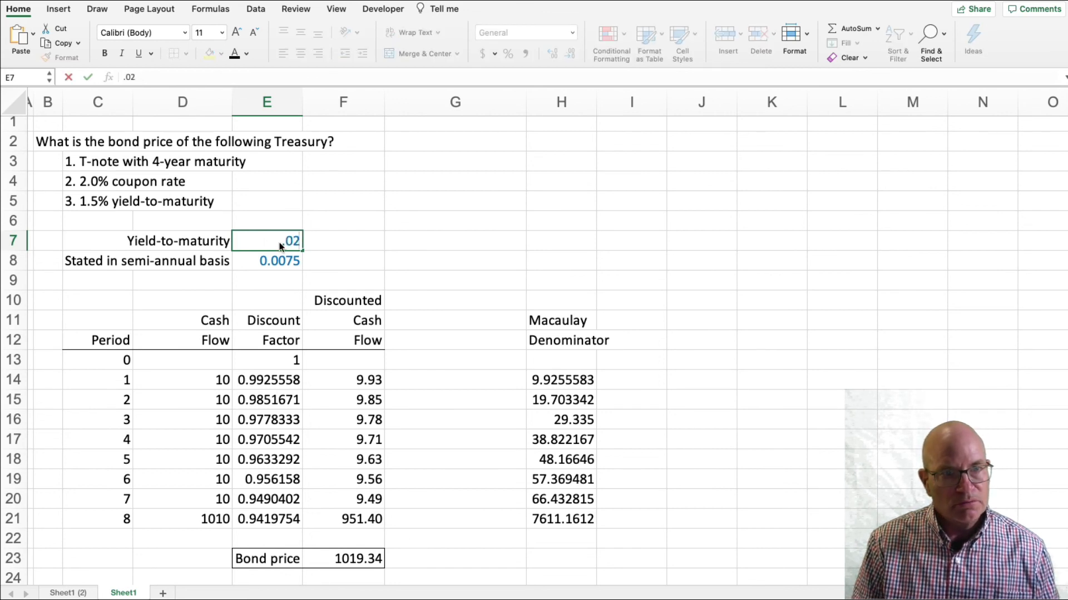
key(Return)
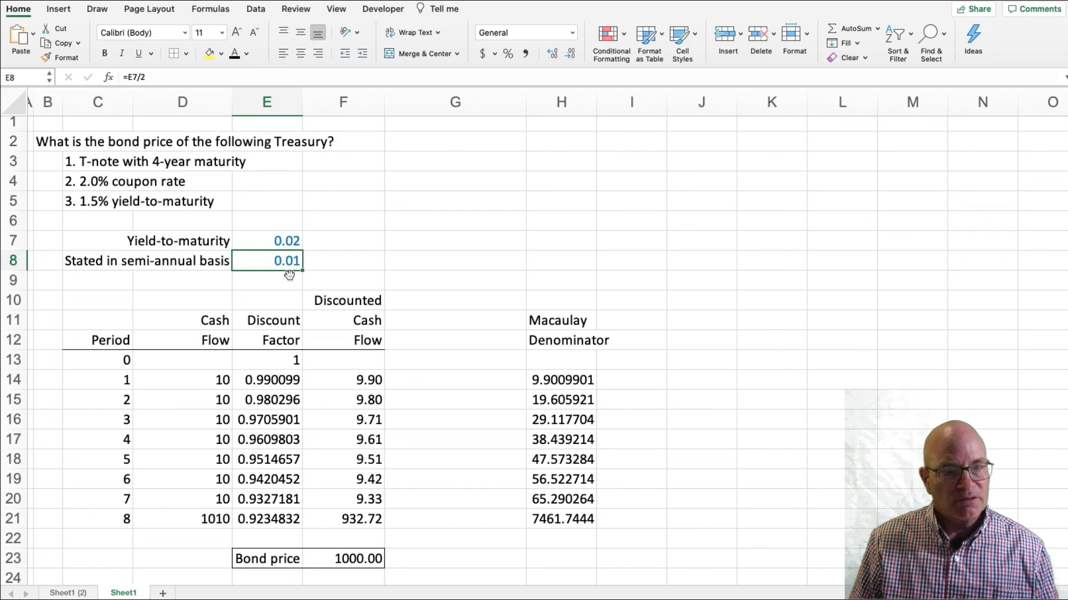
Examine the recalculated bond price in F23 and the semi-annual and annual yields in D37:D38.
click(361, 558)
scroll(412, 517, down, 1)
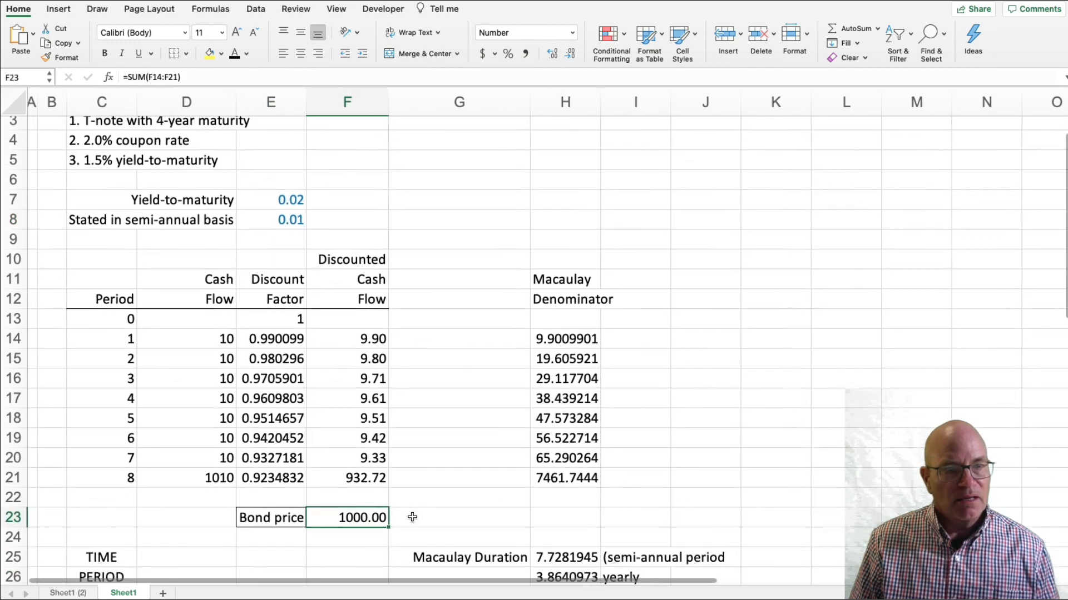
scroll(412, 517, down, 4)
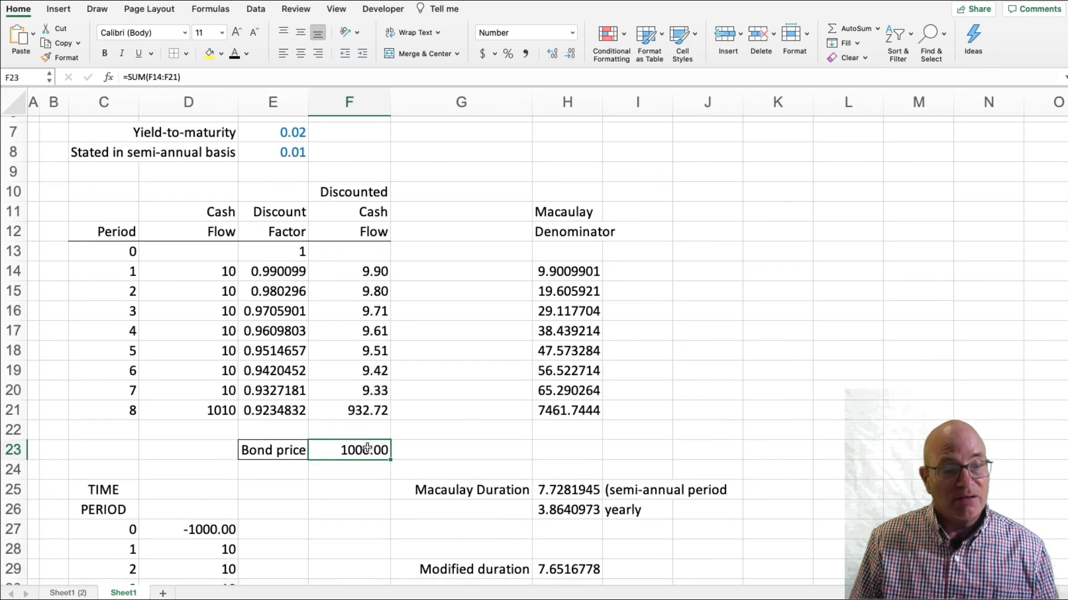
scroll(367, 447, down, 8)
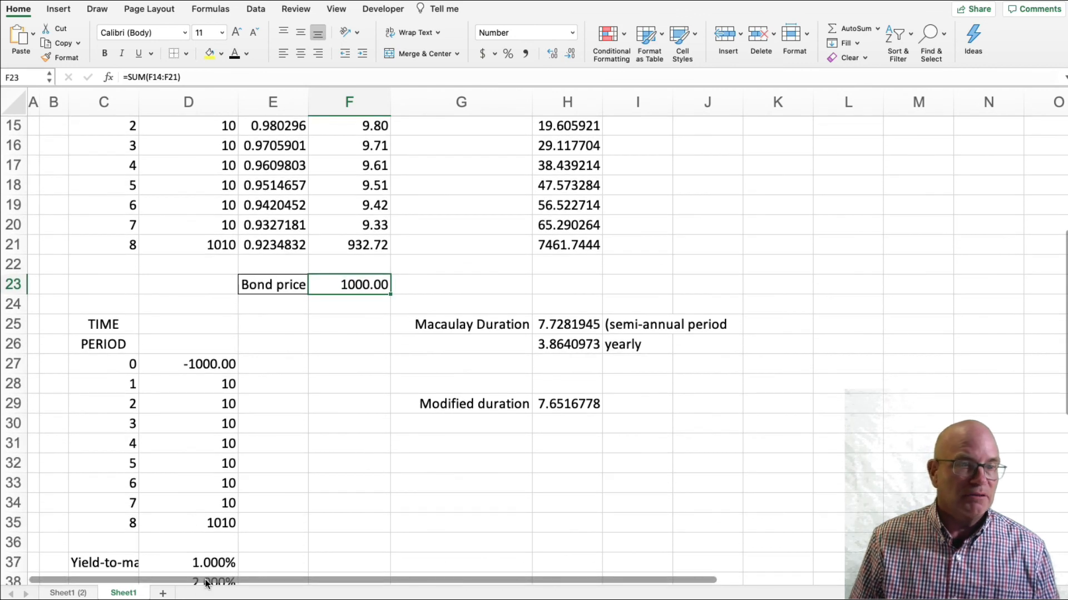
click(210, 561)
scroll(211, 557, down, 8)
scroll(211, 557, up, 1)
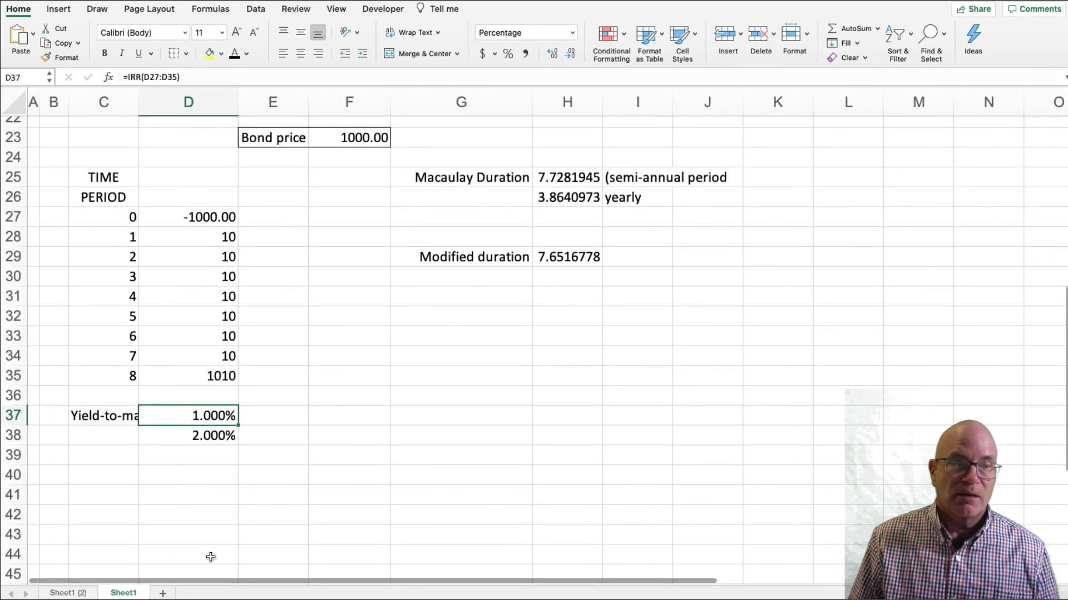
click(227, 440)
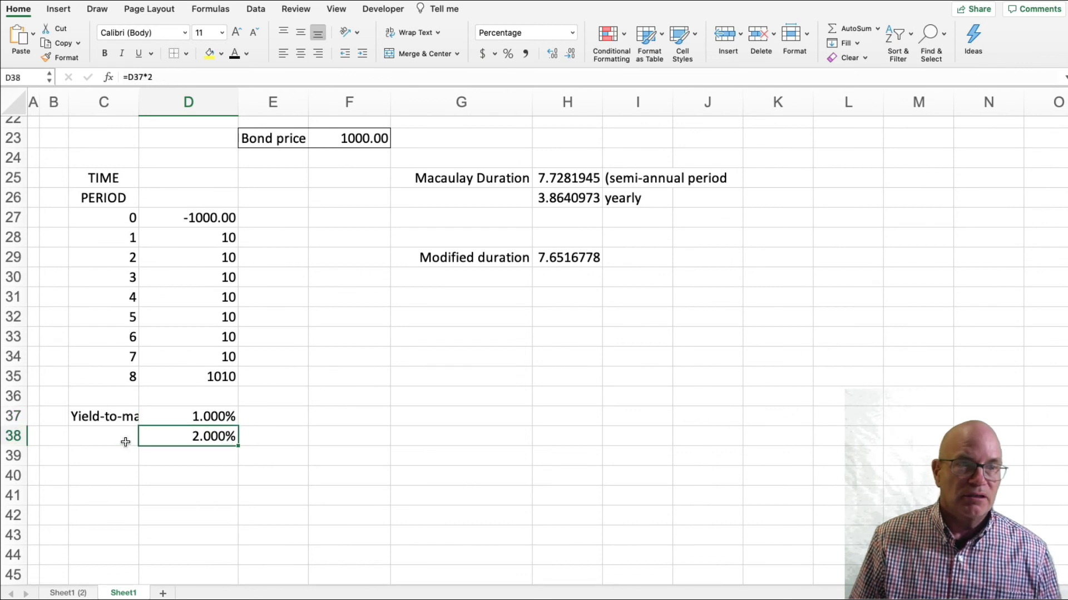